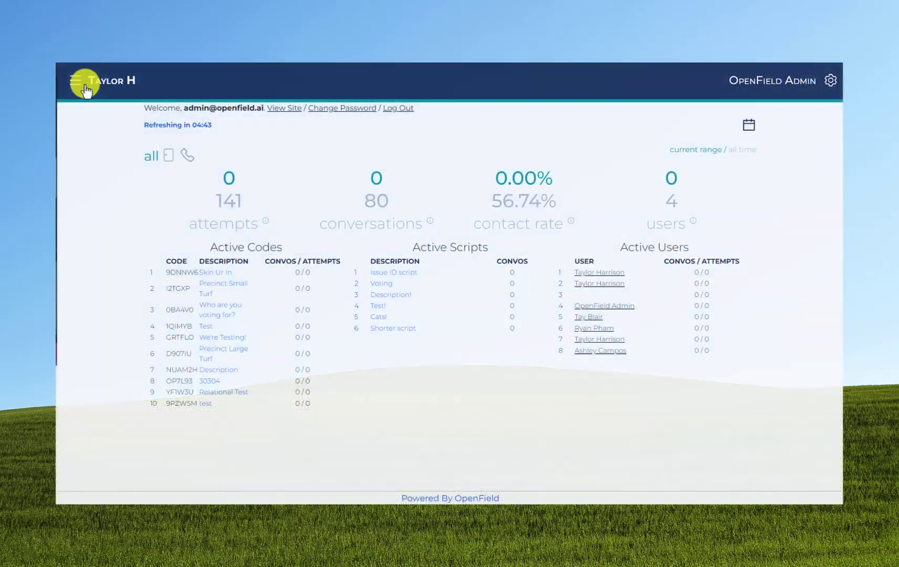
# Navigate from the dashboard to the survey Questions list via the side menu.
pyautogui.click(84, 85)
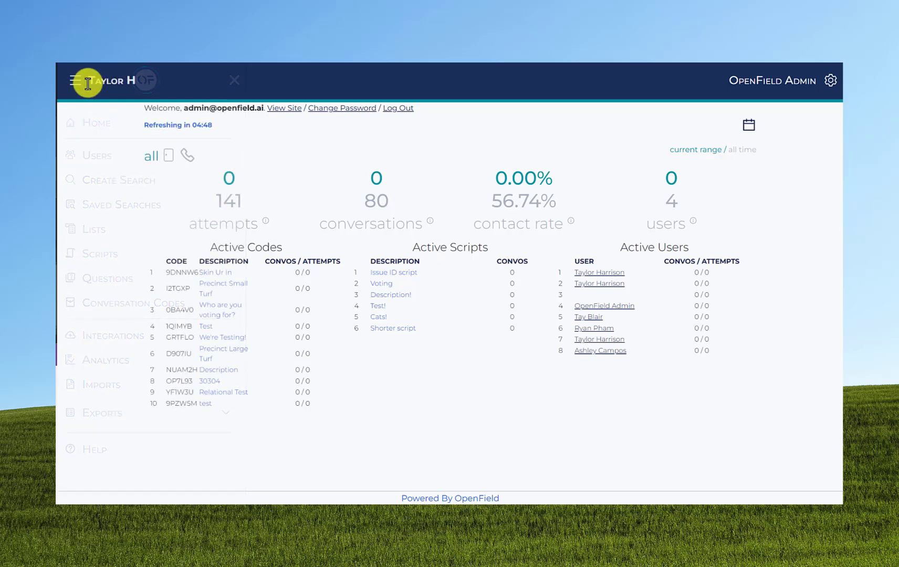
pyautogui.click(83, 83)
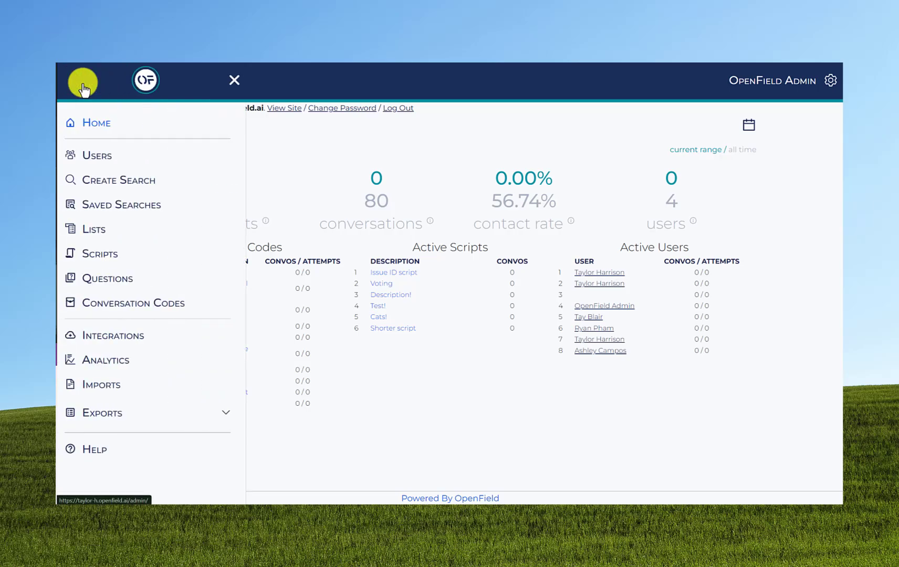
pyautogui.click(132, 284)
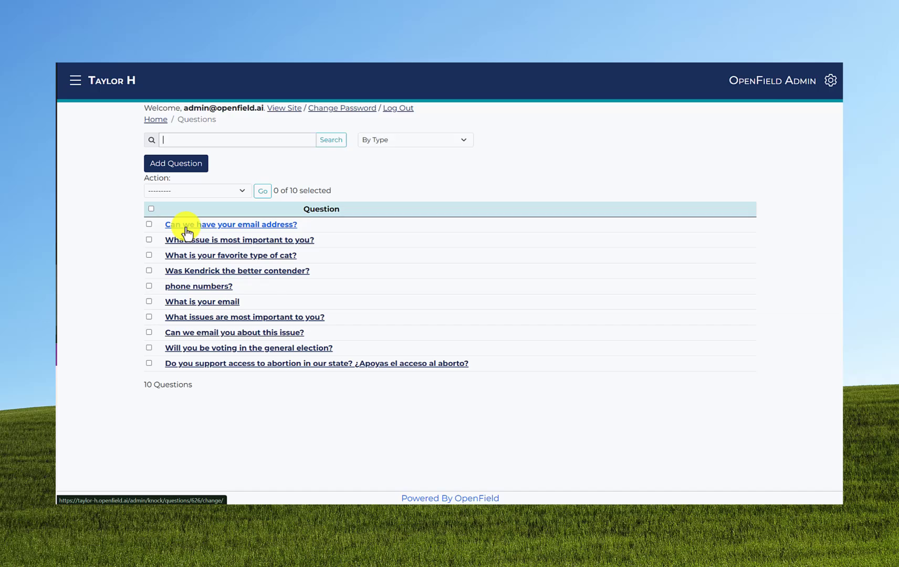
# Check the By Type filter, then start a new question showing the question types.
pyautogui.click(406, 140)
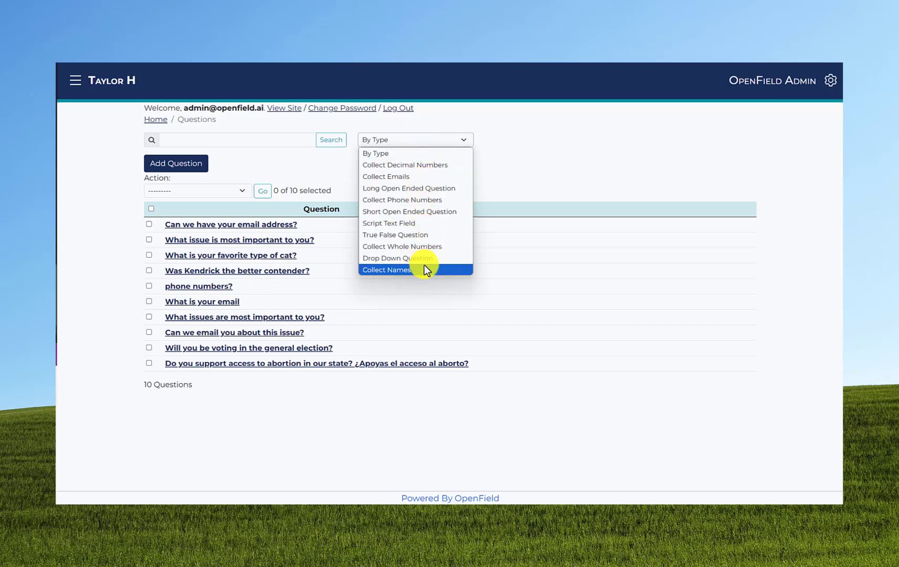
pyautogui.click(425, 139)
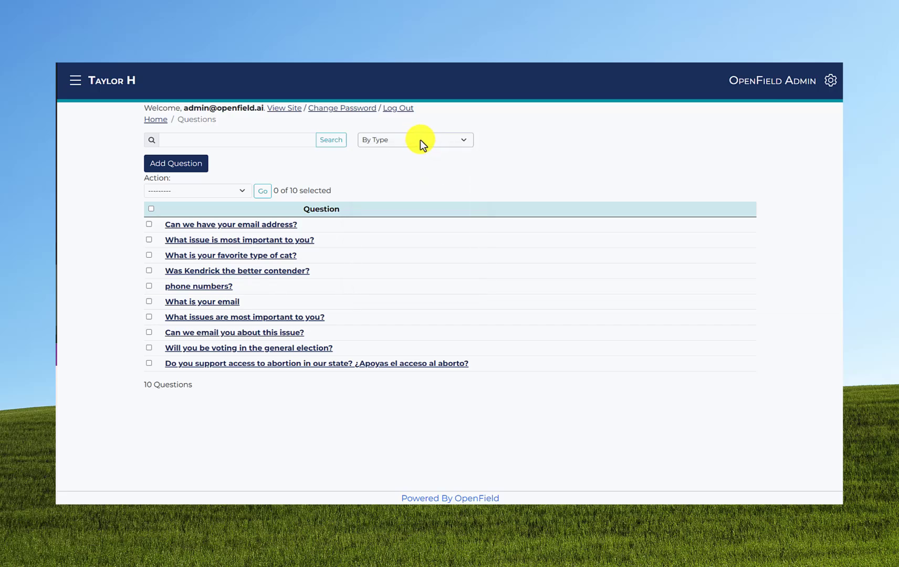
pyautogui.click(200, 168)
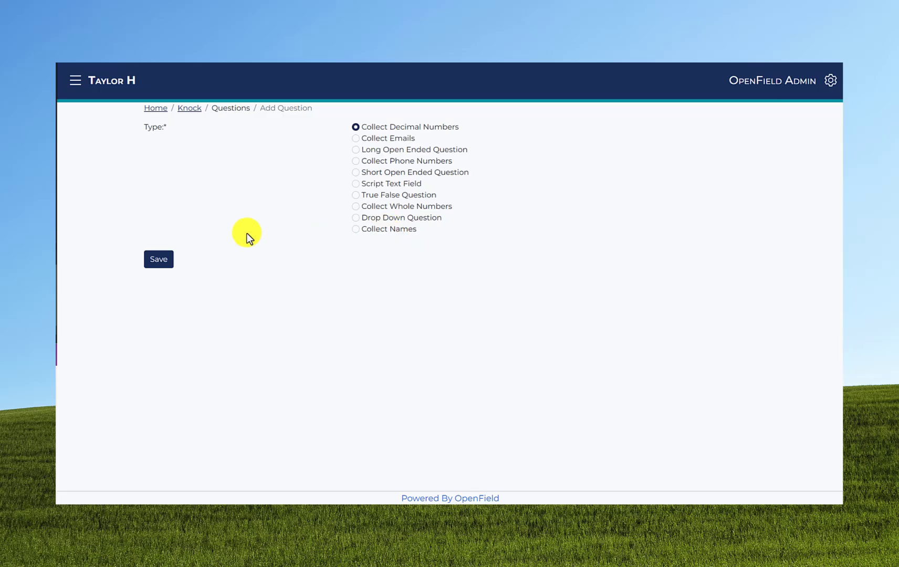
pyautogui.click(159, 260)
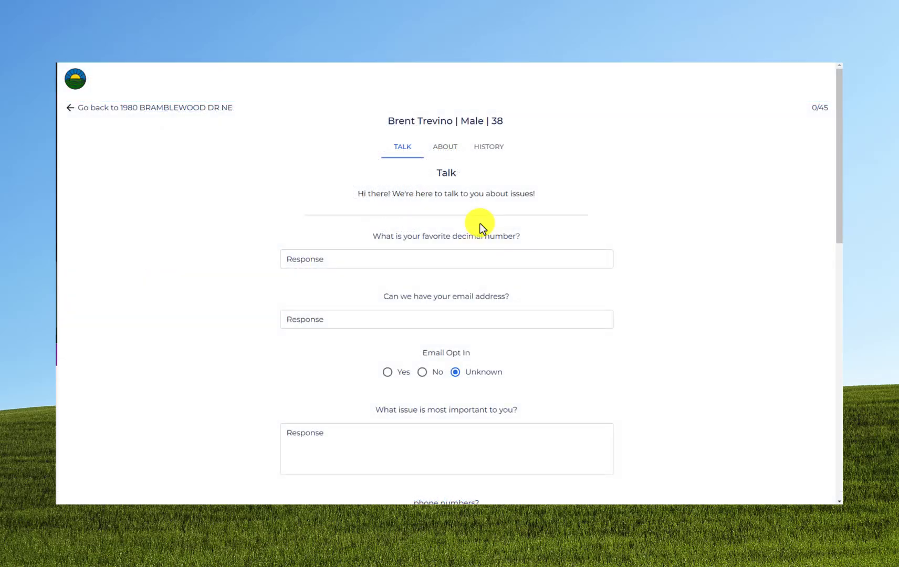
# Answer 1.23 as favorite decimal, enter the voter's e-mail, and set Email Opt In to Yes.
pyautogui.click(391, 255)
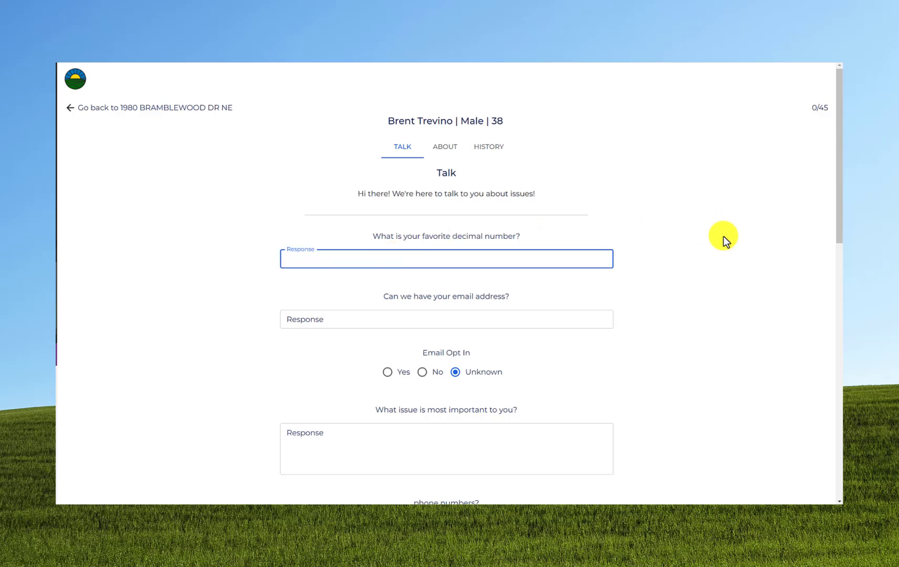
pyautogui.write('1.23')
pyautogui.click(493, 319)
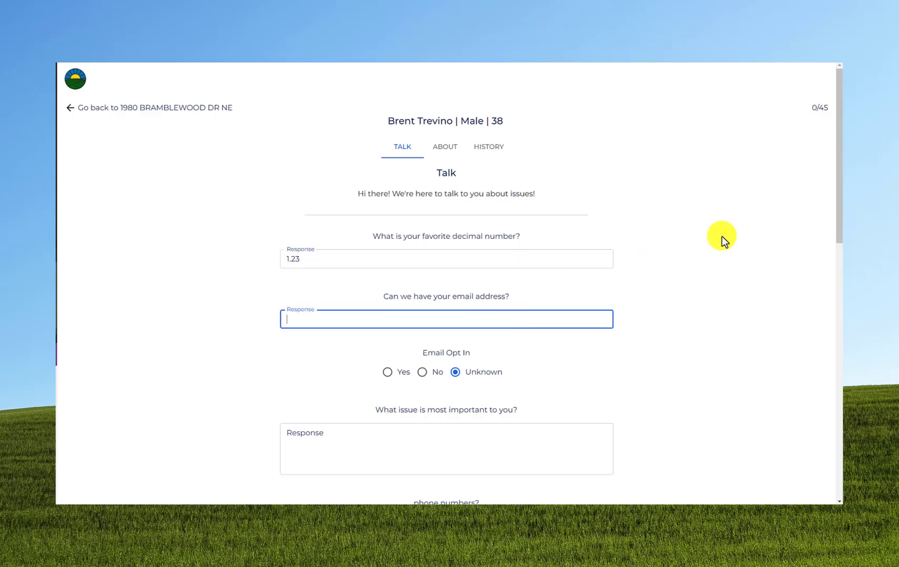
pyautogui.scroll(-3, 536, 242)
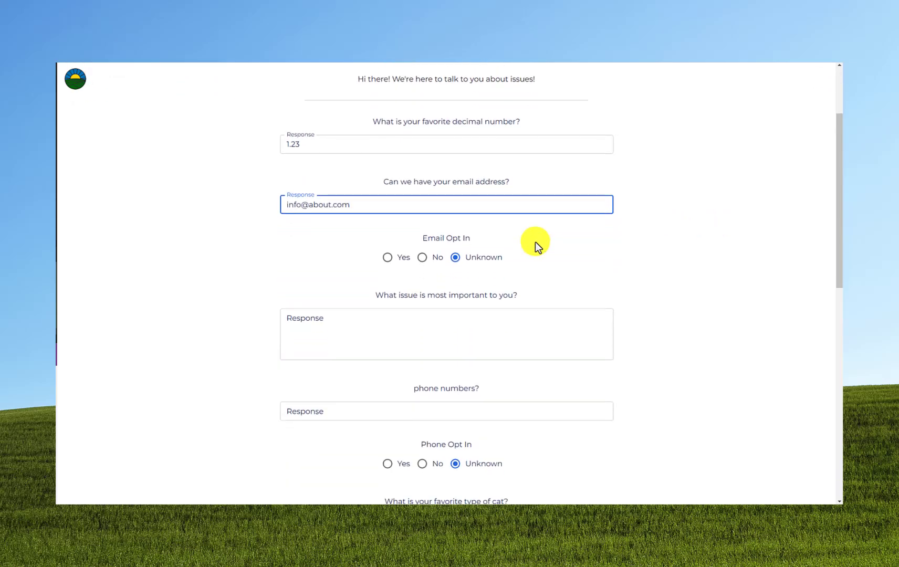
pyautogui.click(396, 233)
# Enter 'I really care about cats!', the voter's phone number, Phone Opt In No, and 'Black cats!'.
pyautogui.scroll(-2, 397, 234)
pyautogui.click(396, 229)
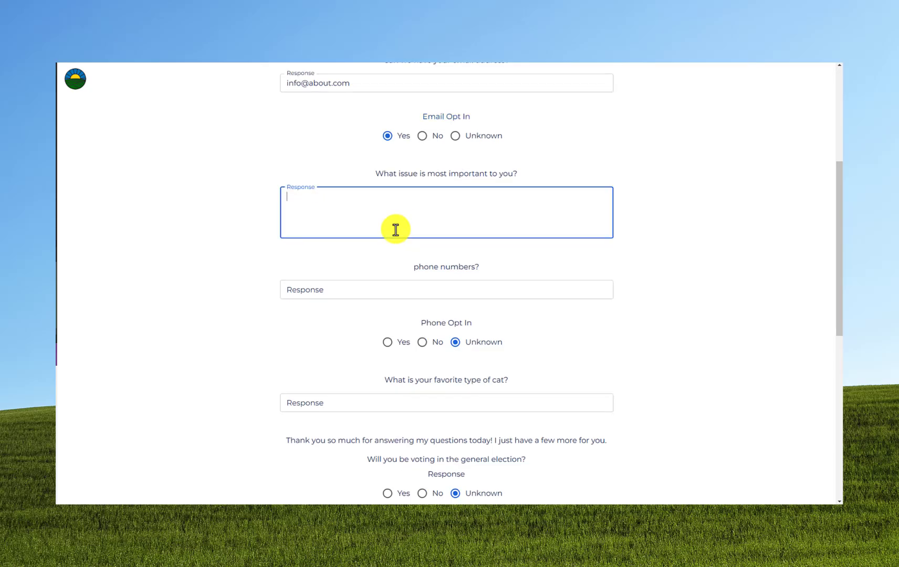
pyautogui.write('I really care about cats!')
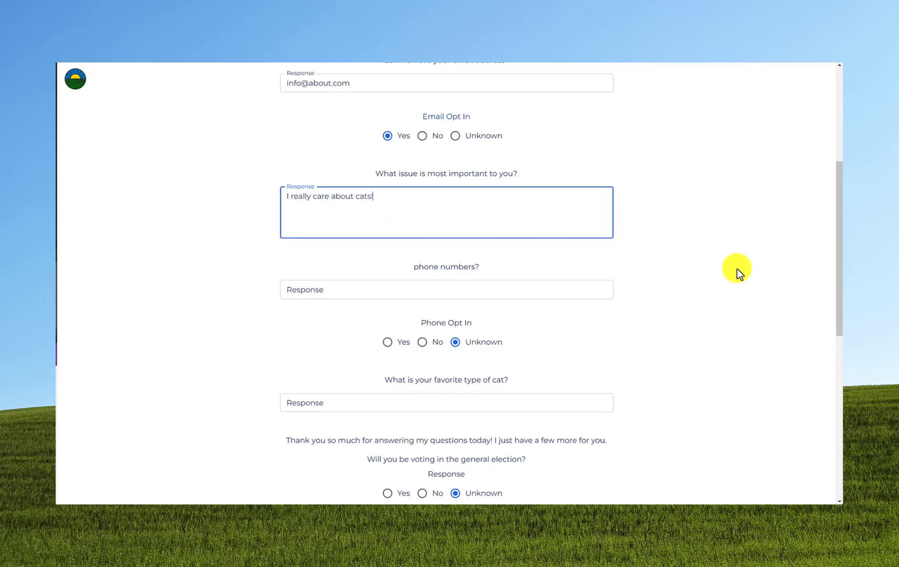
pyautogui.click(495, 293)
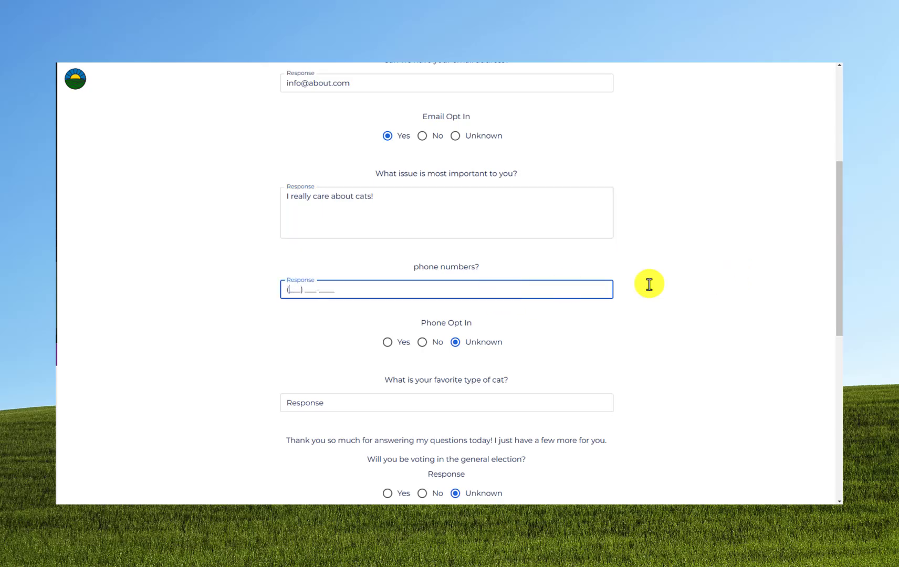
pyautogui.click(423, 344)
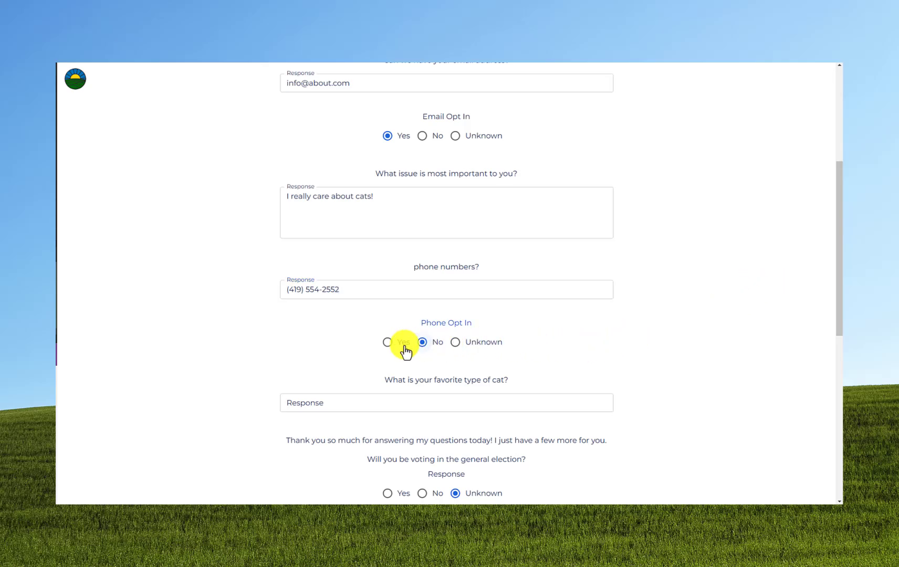
pyautogui.scroll(-1, 400, 350)
pyautogui.scroll(-1, 401, 350)
pyautogui.click(365, 267)
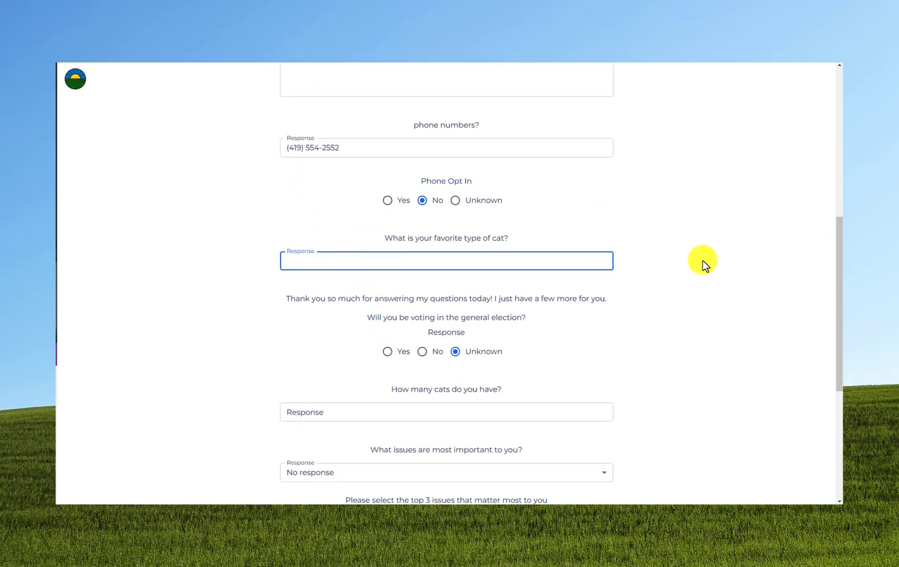
pyautogui.write('Black cats!')
# Answer No to voting, 100 cats, and climate change as the most important issue.
pyautogui.scroll(-2, 703, 261)
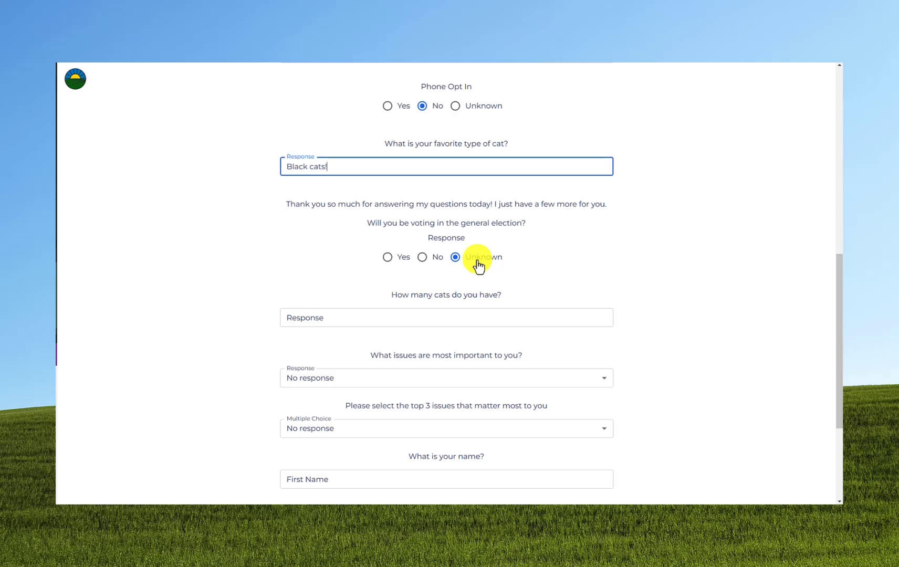
pyautogui.click(425, 259)
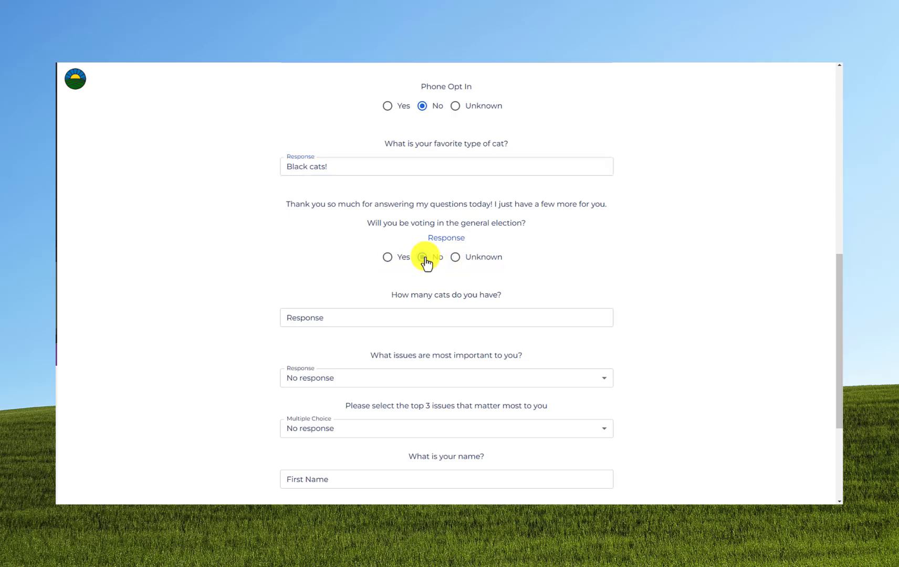
pyautogui.scroll(-2, 425, 262)
pyautogui.click(408, 225)
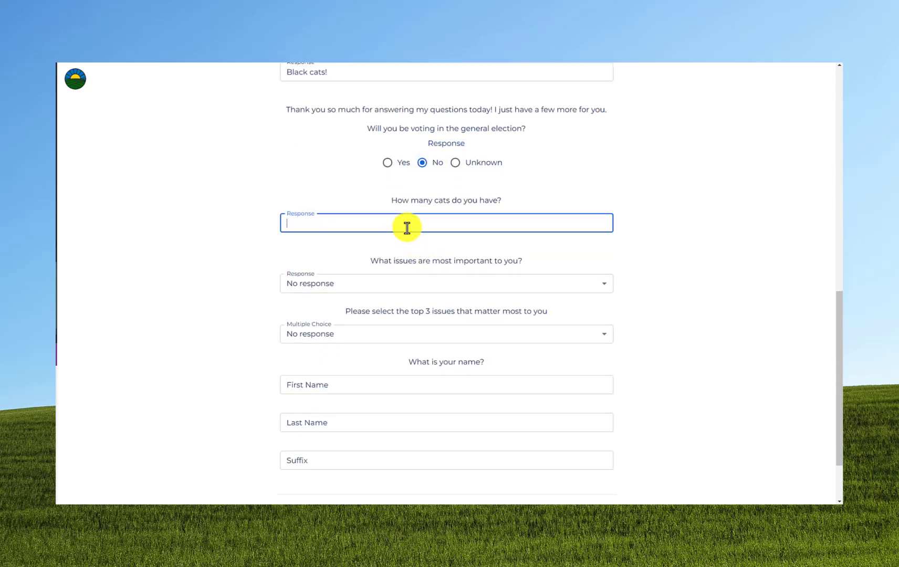
pyautogui.write('100')
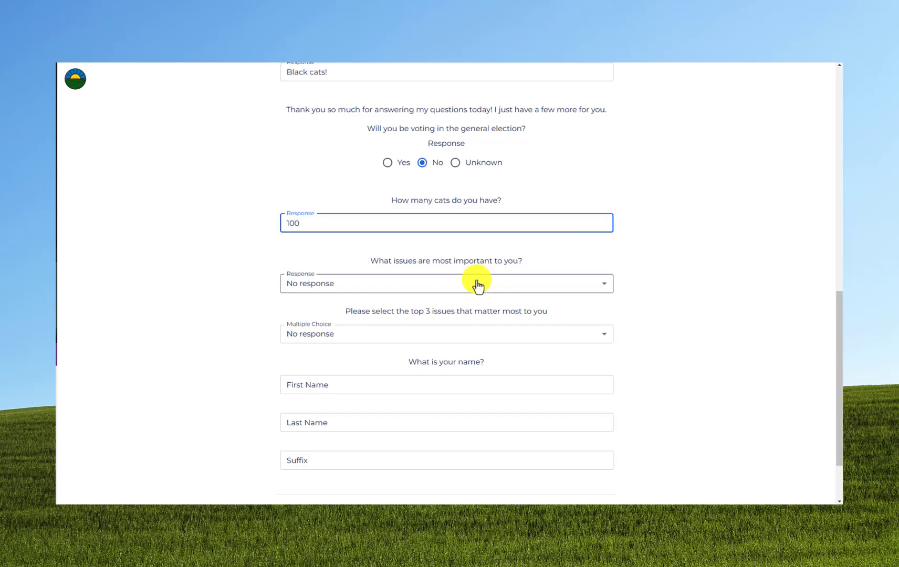
pyautogui.click(442, 279)
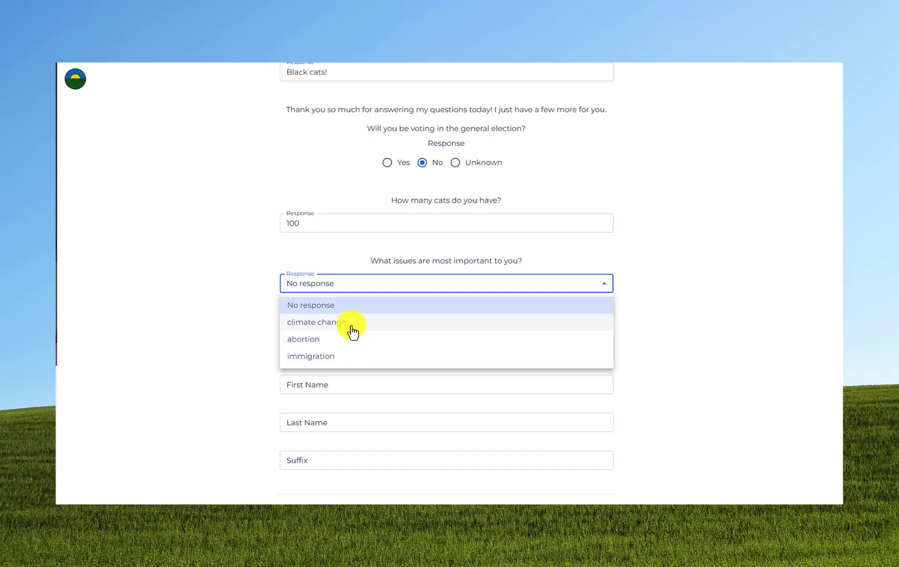
pyautogui.click(352, 328)
# Pick rent, education and abortion as top three issues, then enter the voter's first and last name.
pyautogui.scroll(-1, 339, 312)
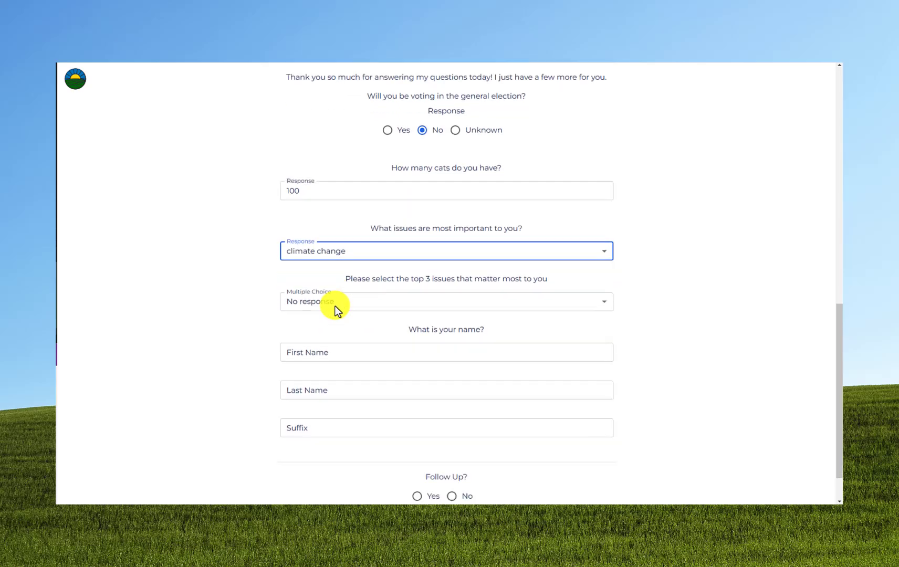
pyautogui.click(350, 262)
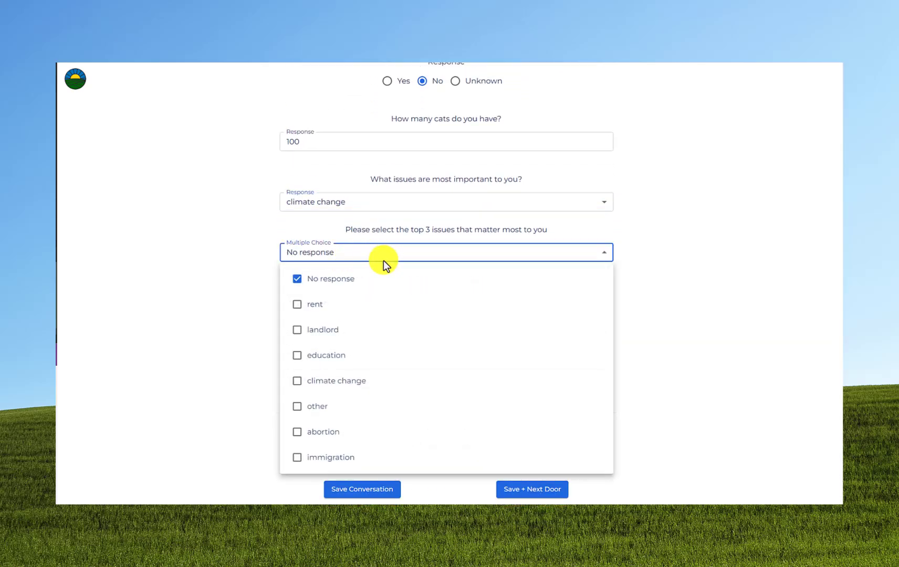
pyautogui.click(323, 307)
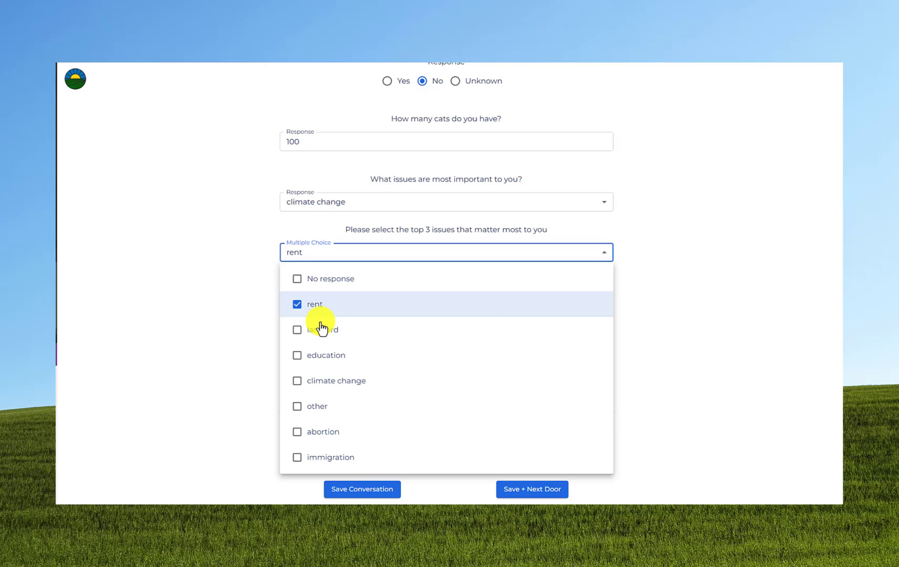
pyautogui.click(324, 358)
pyautogui.click(325, 432)
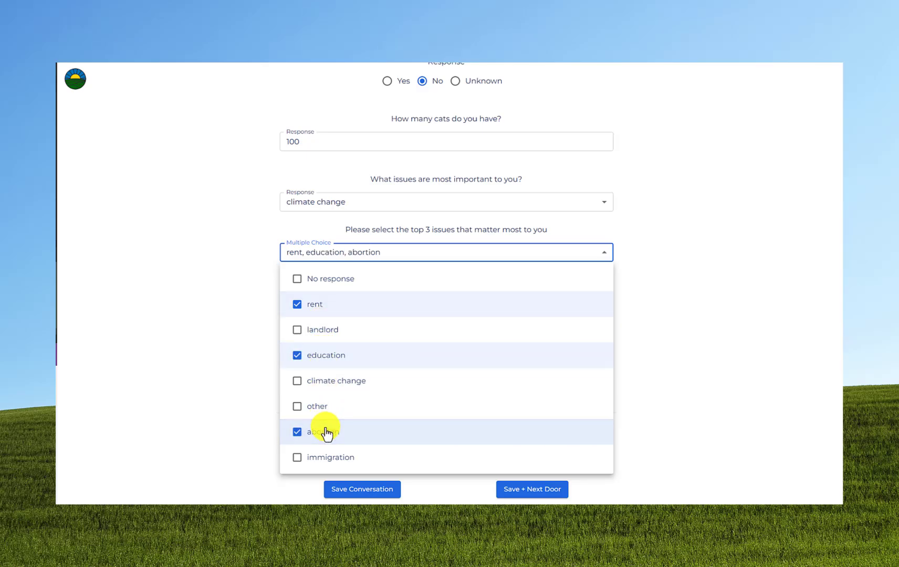
pyautogui.click(668, 291)
pyautogui.click(360, 306)
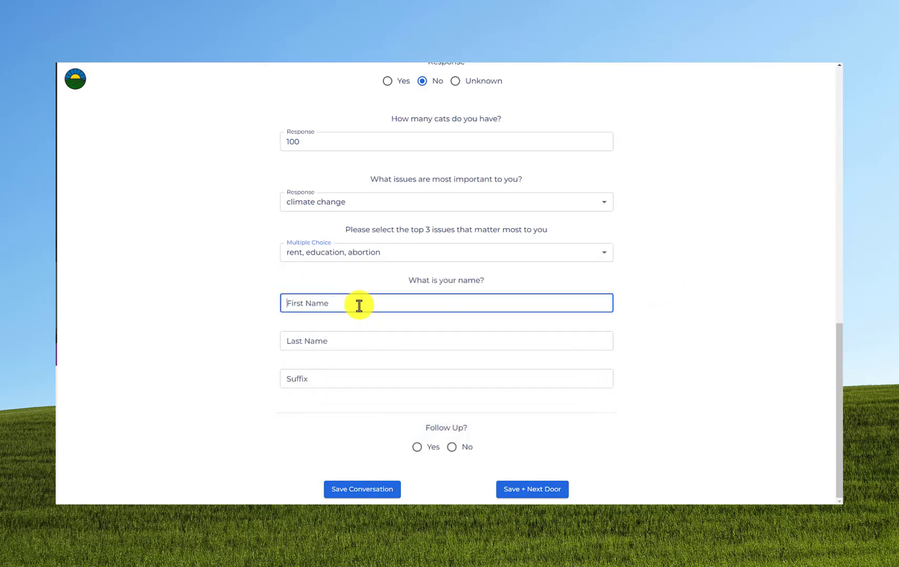
pyautogui.write('My')
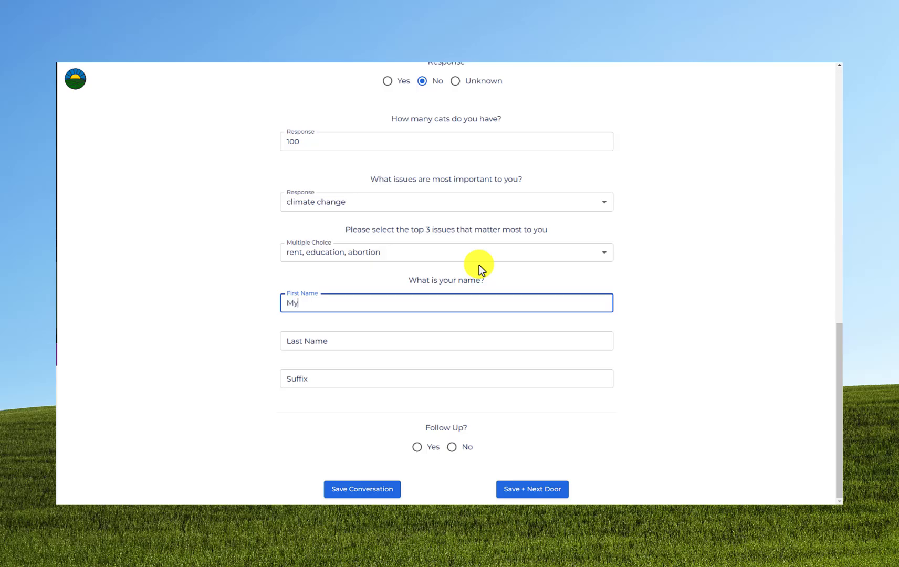
pyautogui.press('Tab')
pyautogui.write('Name')
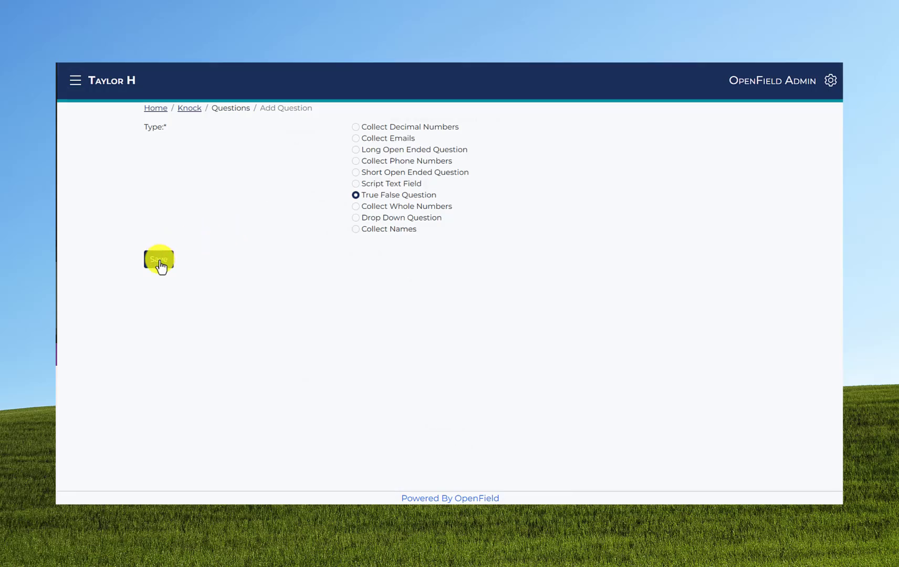
# Create a true/false question named 'Name' with question text 'Text' and save it.
pyautogui.click(159, 259)
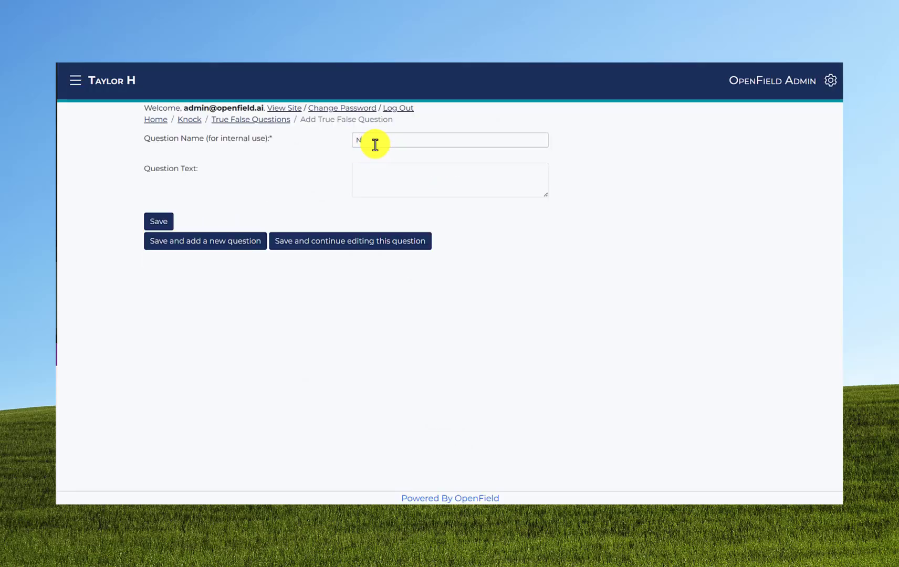
pyautogui.write('Name')
pyautogui.press('Tab')
pyautogui.write('Text')
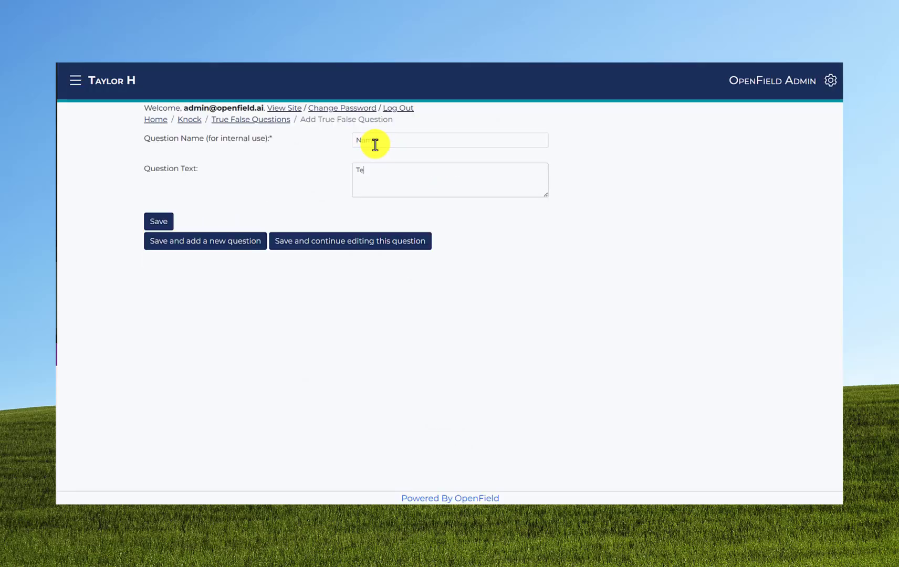
pyautogui.click(153, 232)
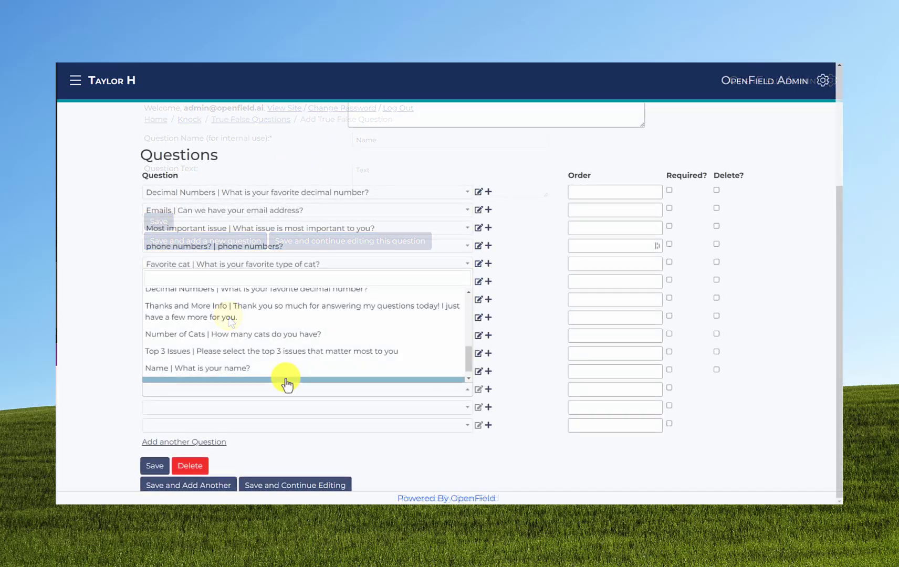
pyautogui.scroll(-1, 226, 376)
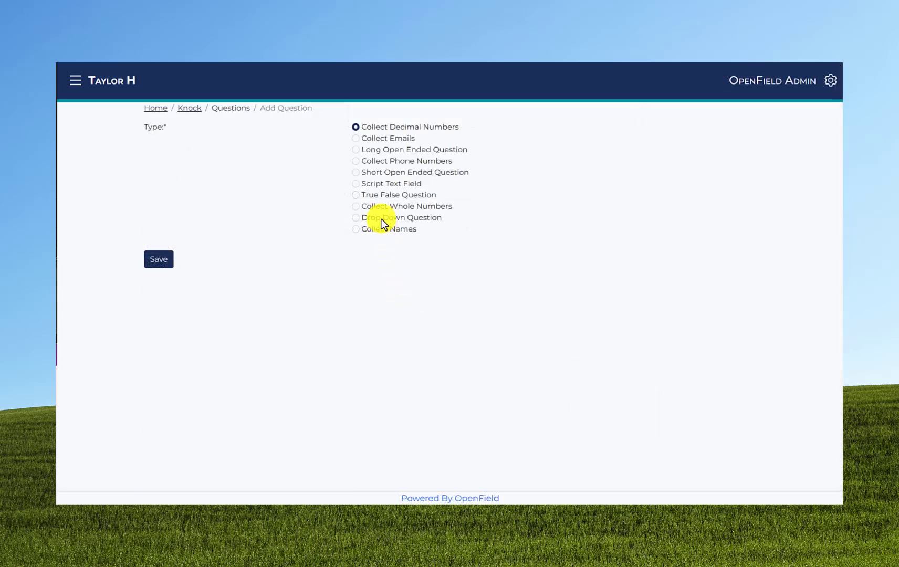
# Start a drop-down question named 'Name' with text 'What do you care about?'.
pyautogui.click(381, 219)
pyautogui.click(165, 268)
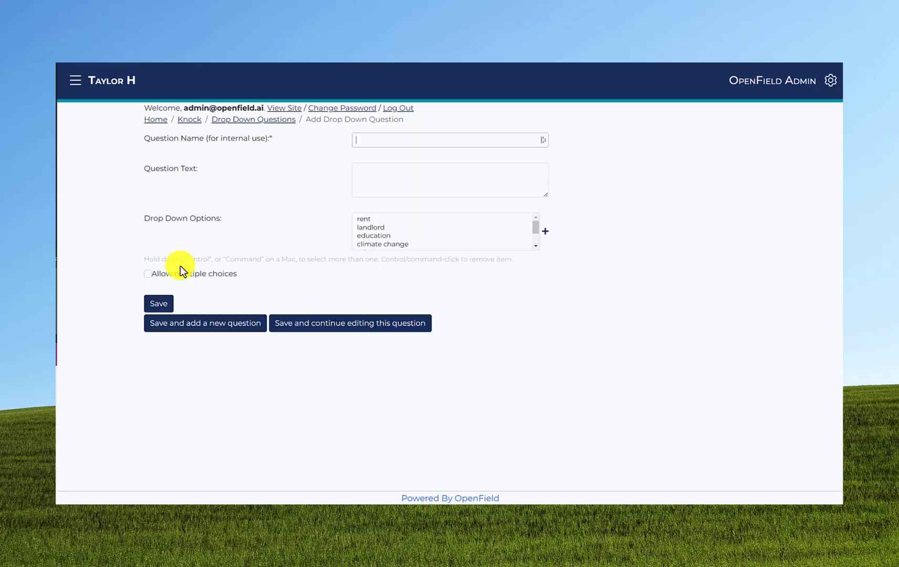
pyautogui.write('Name')
pyautogui.press('Tab')
pyautogui.write('What ')
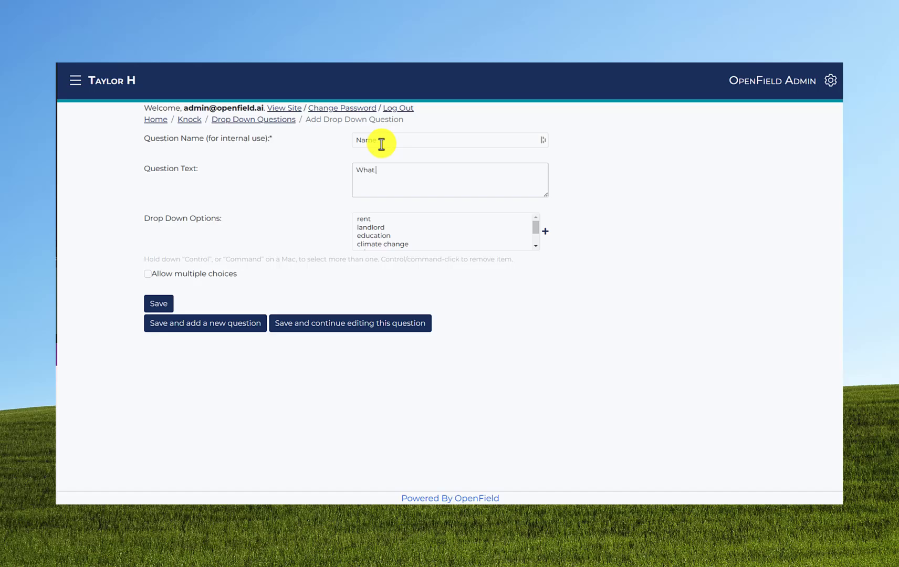
pyautogui.write('do you care about?')
pyautogui.moveTo(533, 230)
pyautogui.mouseDown()
pyautogui.moveTo(539, 235)
pyautogui.moveTo(534, 216)
pyautogui.mouseUp()
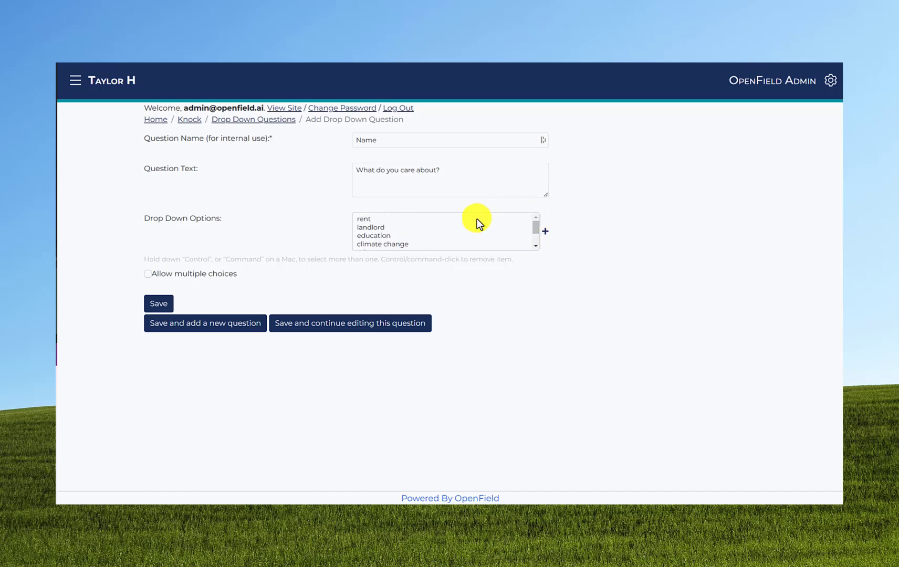
# Select rent and climate change as its answer options, leaving education deselected.
pyautogui.click(385, 220)
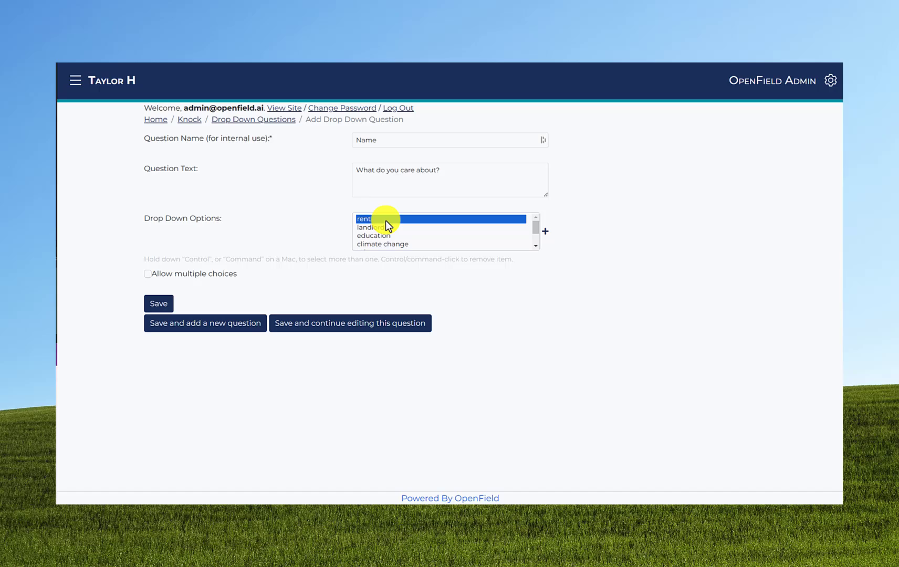
pyautogui.keyDown('ctrl'); pyautogui.click(387, 235); pyautogui.keyUp('ctrl')
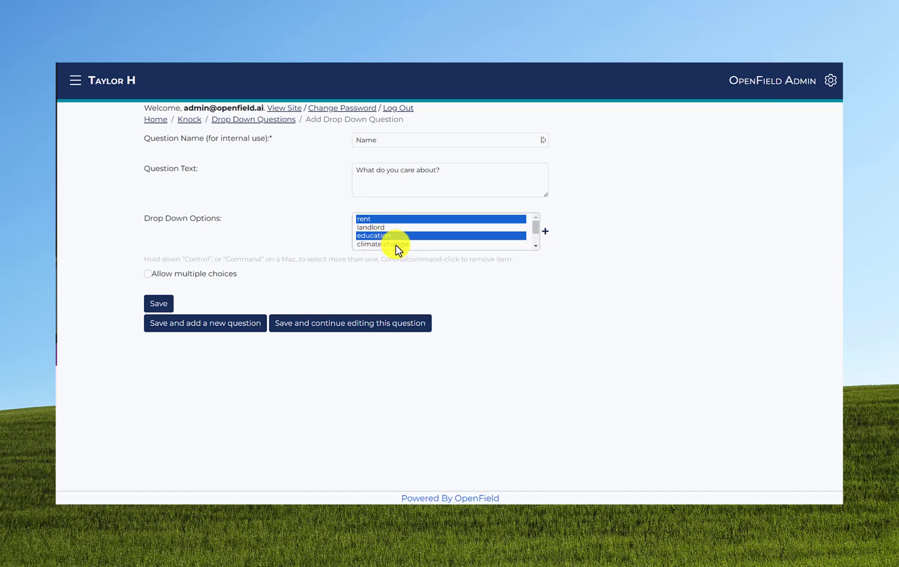
pyautogui.keyDown('ctrl'); pyautogui.click(396, 244); pyautogui.keyUp('ctrl')
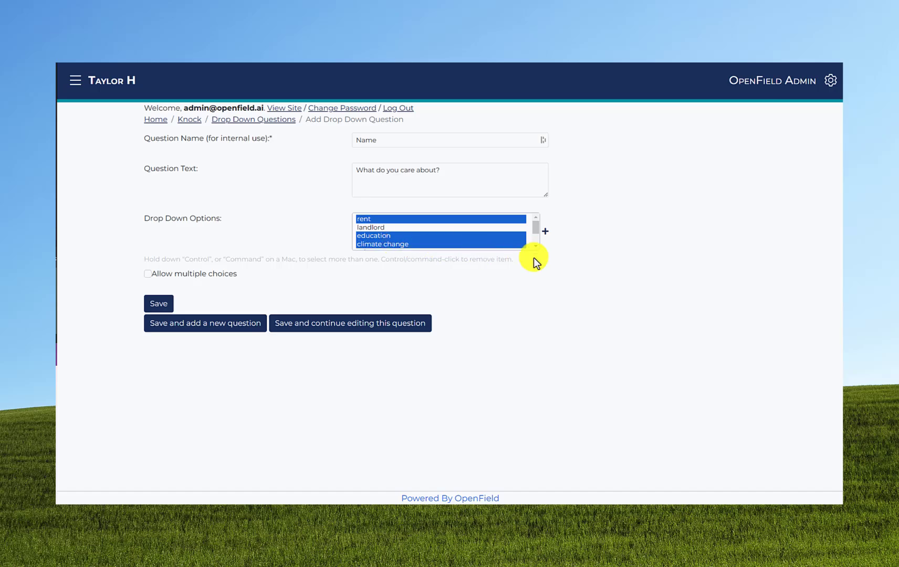
pyautogui.keyDown('ctrl'); pyautogui.click(411, 237); pyautogui.keyUp('ctrl')
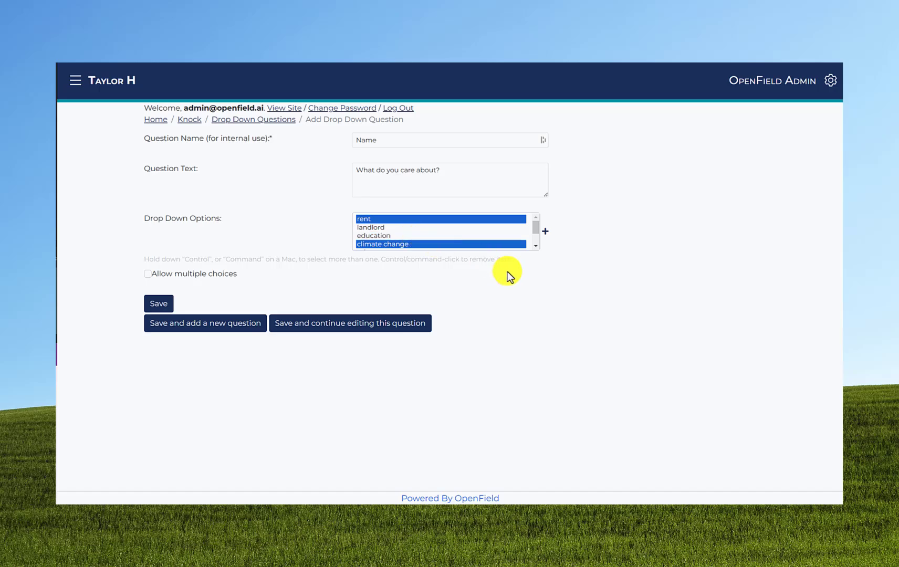
# Add a new answer option 'odtion' and enable Allow multiple choices on the question.
pyautogui.click(547, 236)
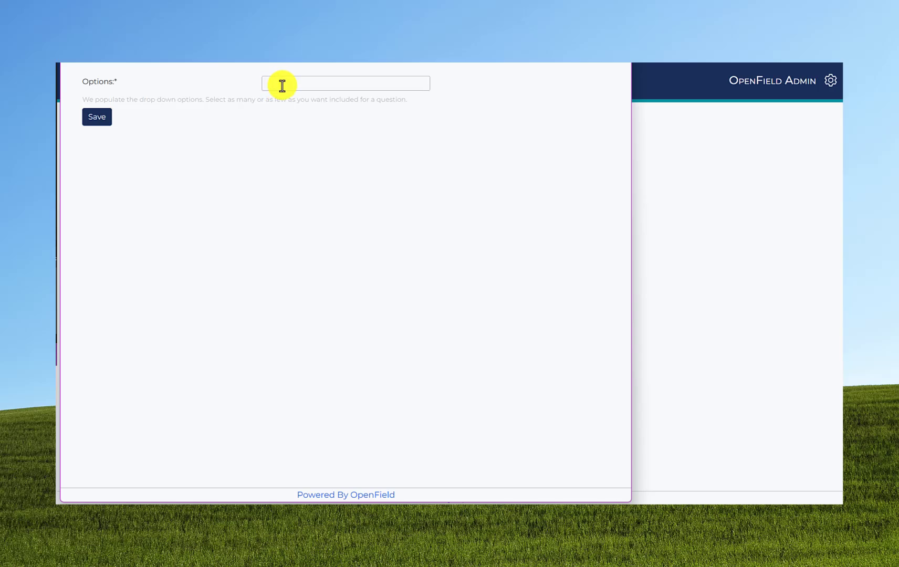
pyautogui.write('od')
pyautogui.write('tion')
pyautogui.click(105, 120)
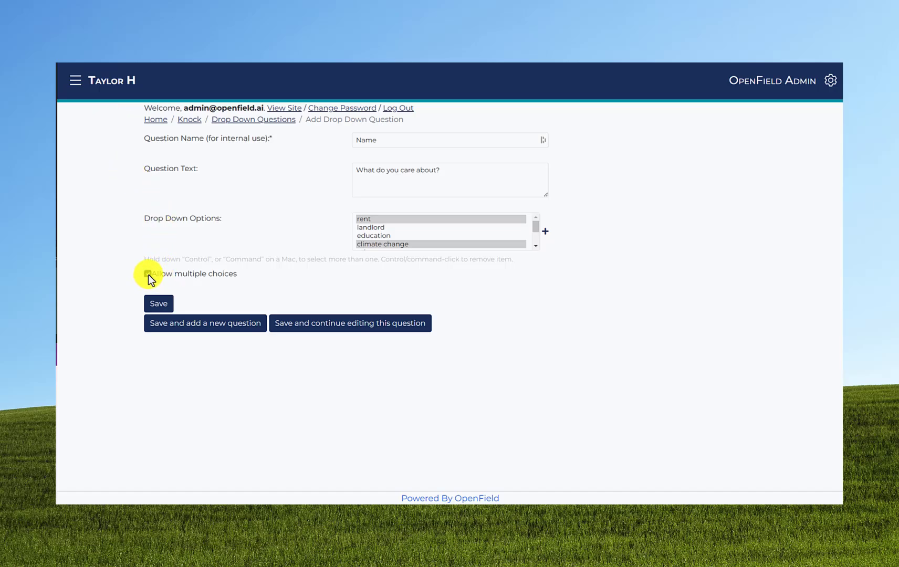
pyautogui.click(162, 305)
# Save the 'What do you care about?' question, reopen it from the list, and confirm deleting it.
pyautogui.click(161, 304)
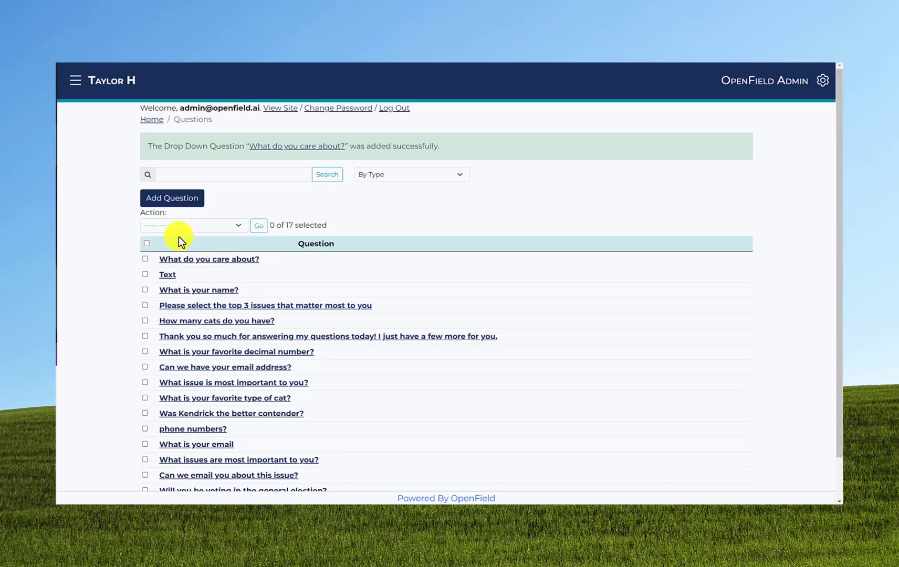
pyautogui.click(217, 261)
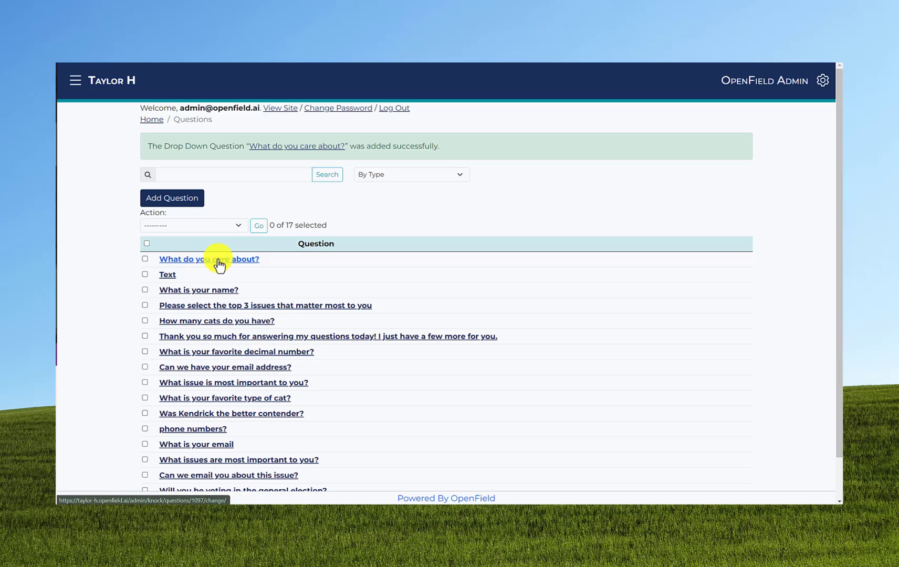
pyautogui.click(199, 350)
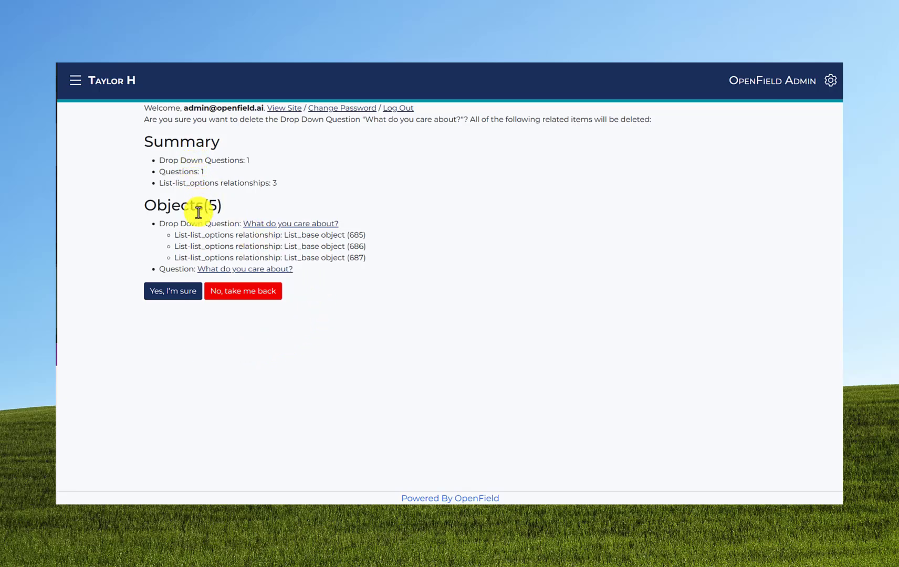
pyautogui.click(186, 294)
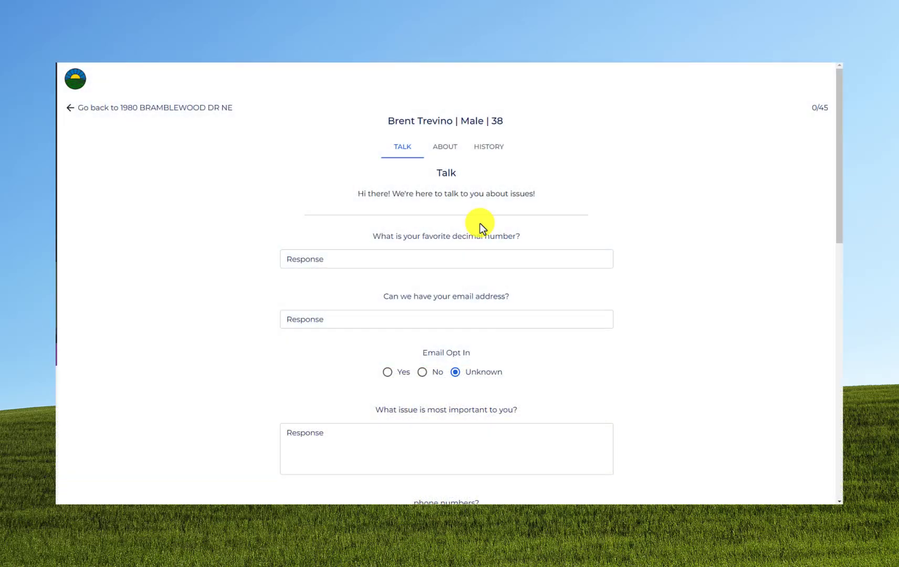
# Enter 1.5 as the favorite decimal number in the door-knock preview.
pyautogui.click(391, 257)
pyautogui.write('1.5')
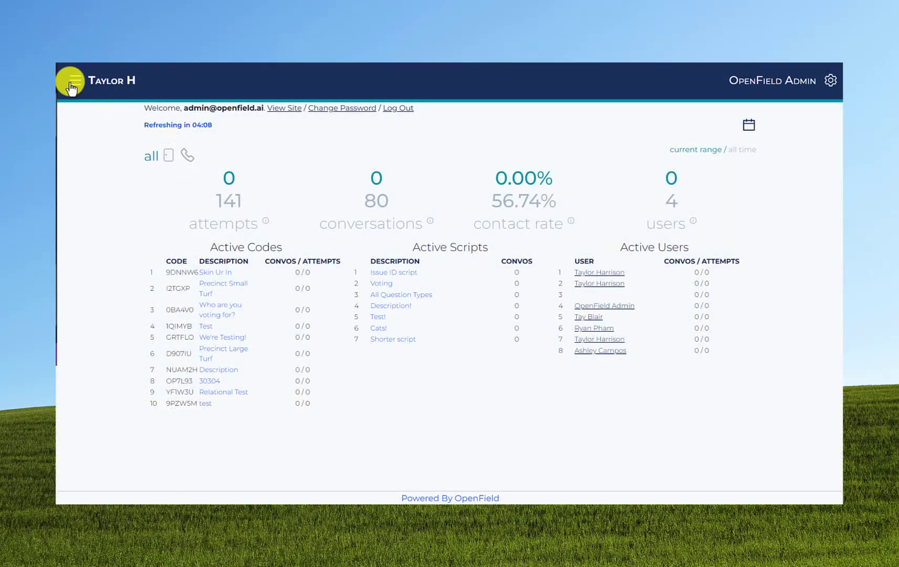
# Start a new script named 'Name' with description 'For canvass' and intro 'Hi I'm [name]!'.
pyautogui.click(75, 80)
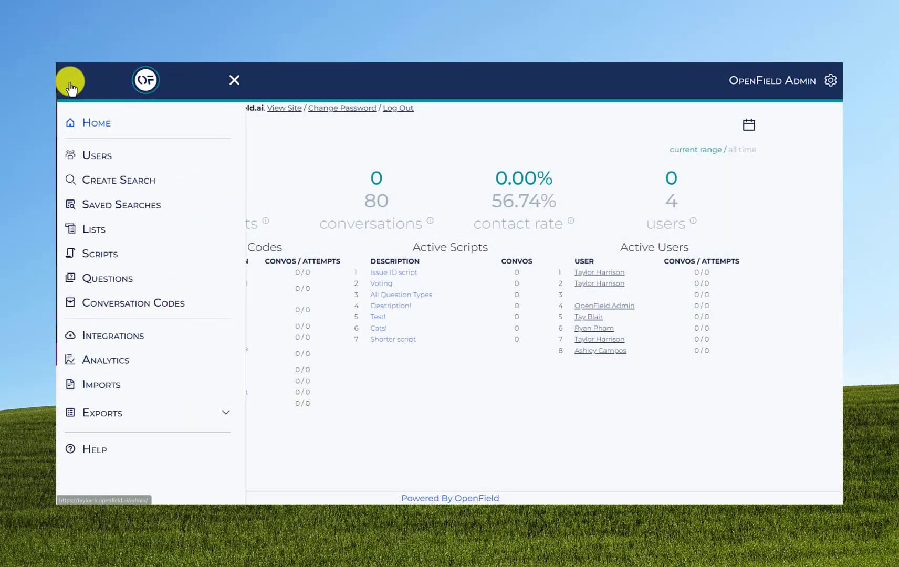
pyautogui.click(124, 257)
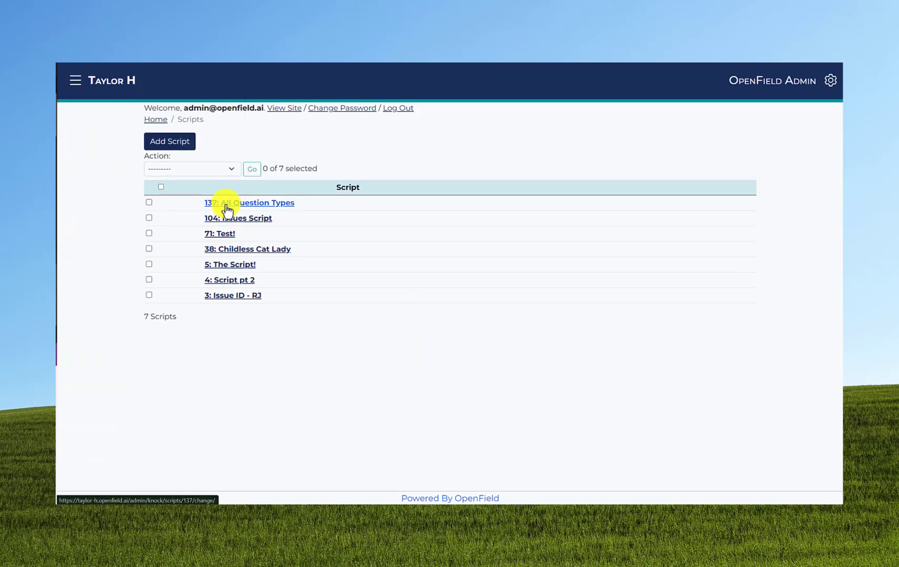
pyautogui.click(169, 142)
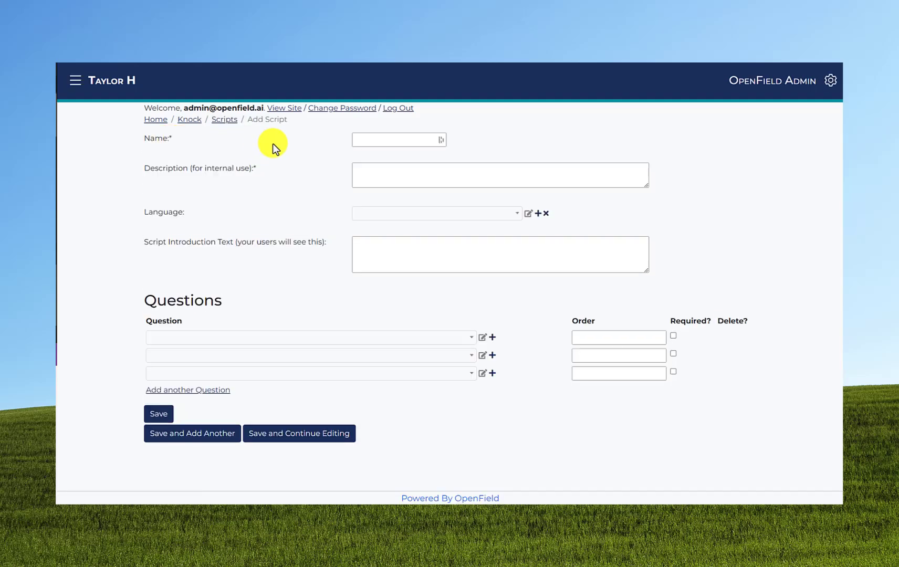
pyautogui.click(360, 141)
pyautogui.write('Name')
pyautogui.write('For canvass')
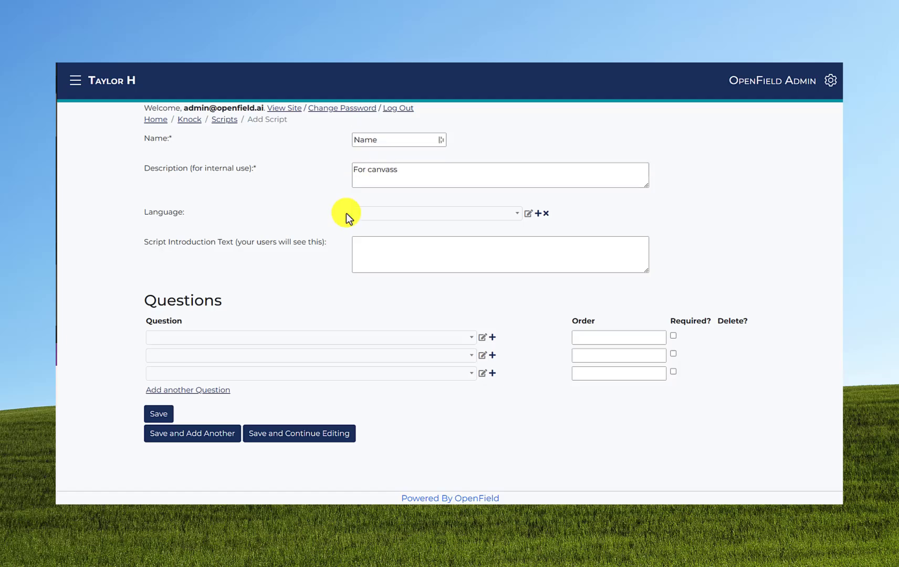
pyautogui.click(357, 244)
pyautogui.write("I'm ")
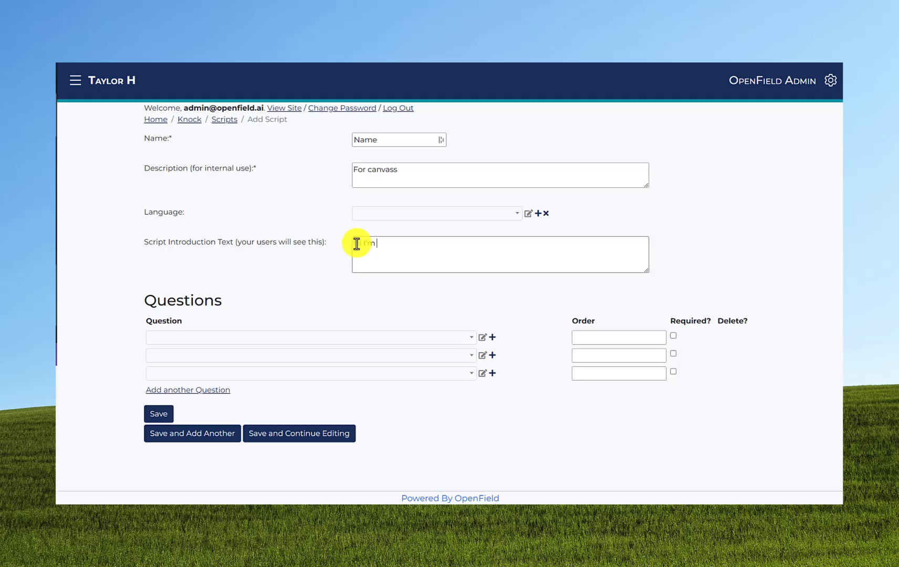
pyautogui.write('[name]!')
# Set Vote ID - General as the first question and 'Name | What is your name?' as second.
pyautogui.click(292, 339)
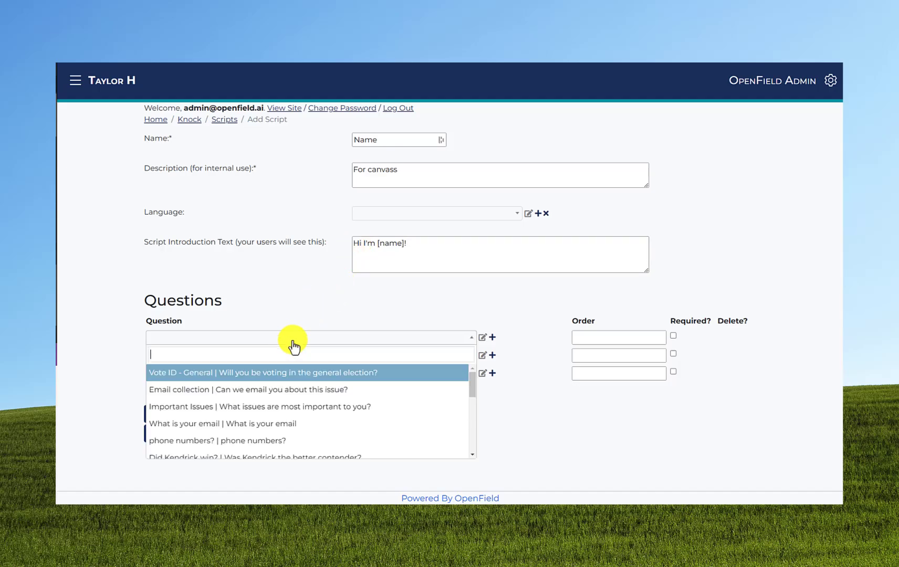
pyautogui.click(295, 374)
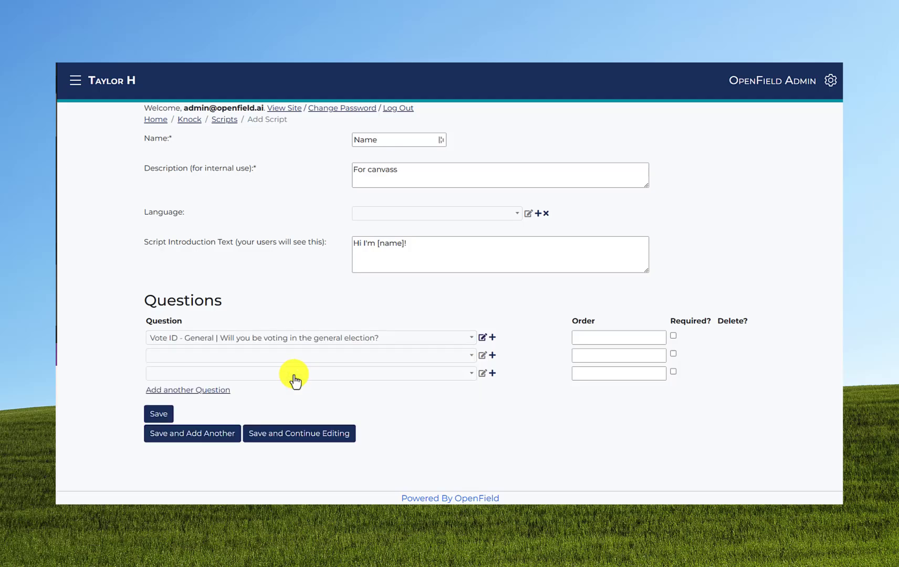
pyautogui.click(290, 362)
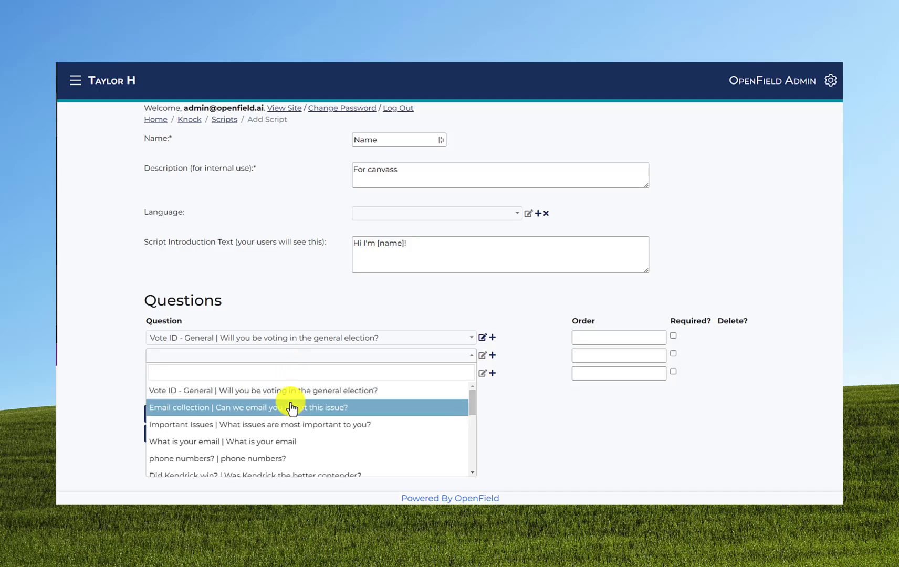
pyautogui.scroll(-3, 292, 415)
pyautogui.scroll(-4, 293, 418)
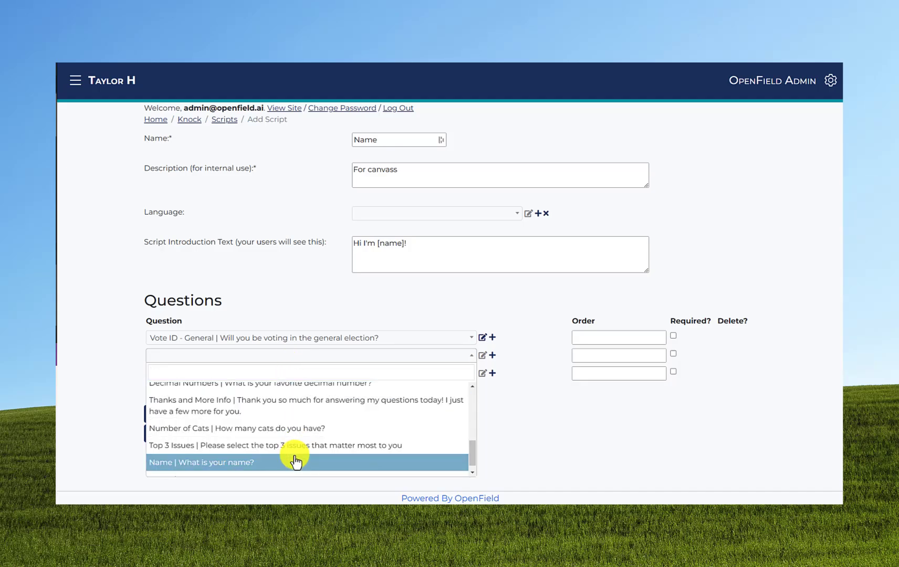
pyautogui.click(295, 461)
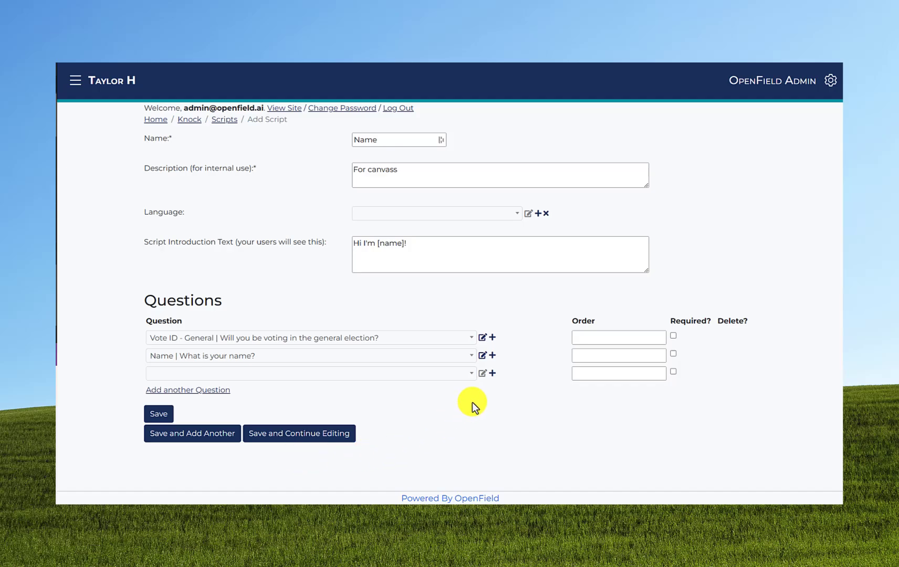
# Edit the row-1 voting question, renaming it 'Vote ID - Primary' and updating its text, then save.
pyautogui.click(493, 374)
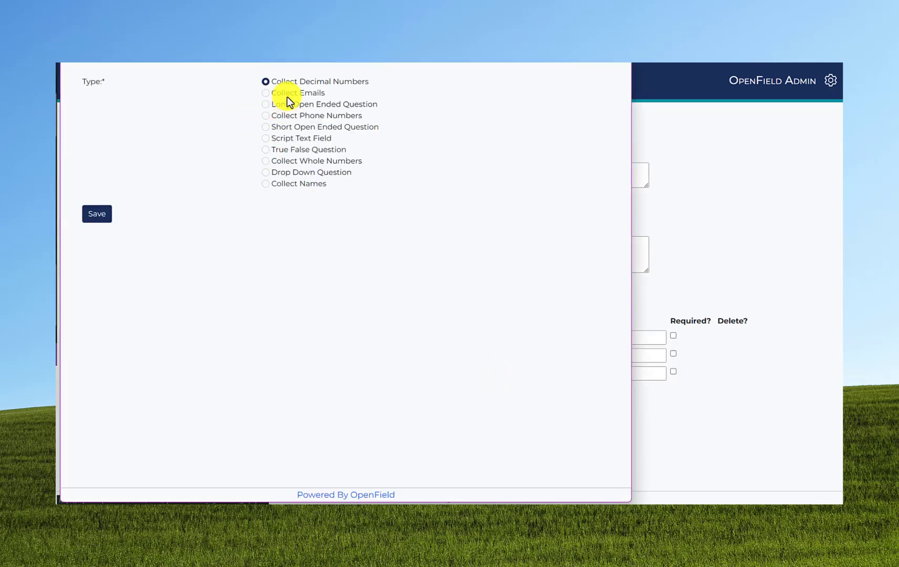
pyautogui.click(297, 172)
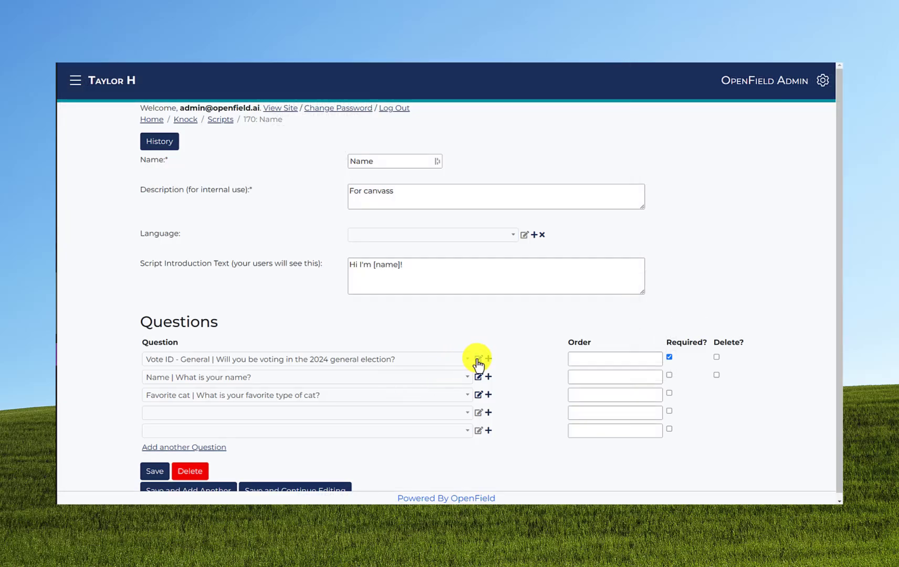
pyautogui.click(478, 359)
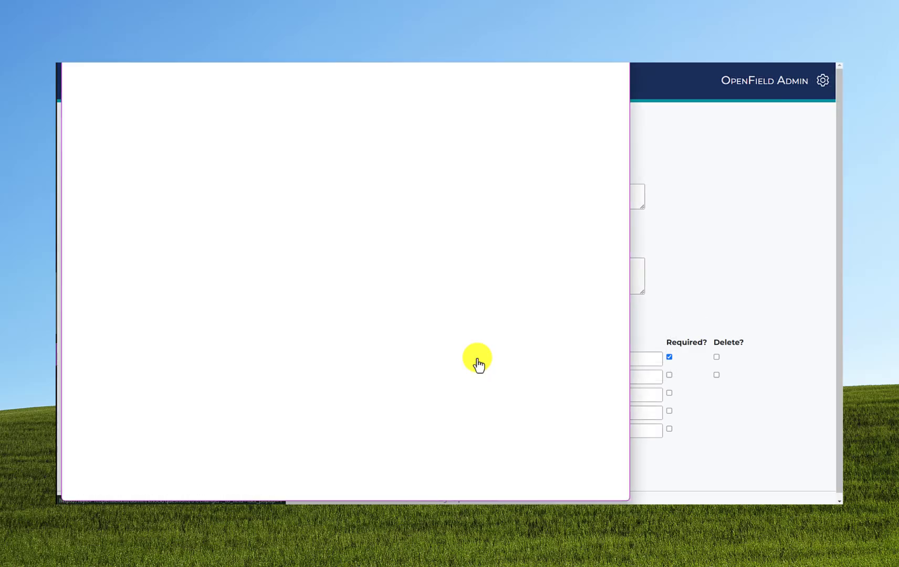
pyautogui.doubleClick(317, 106)
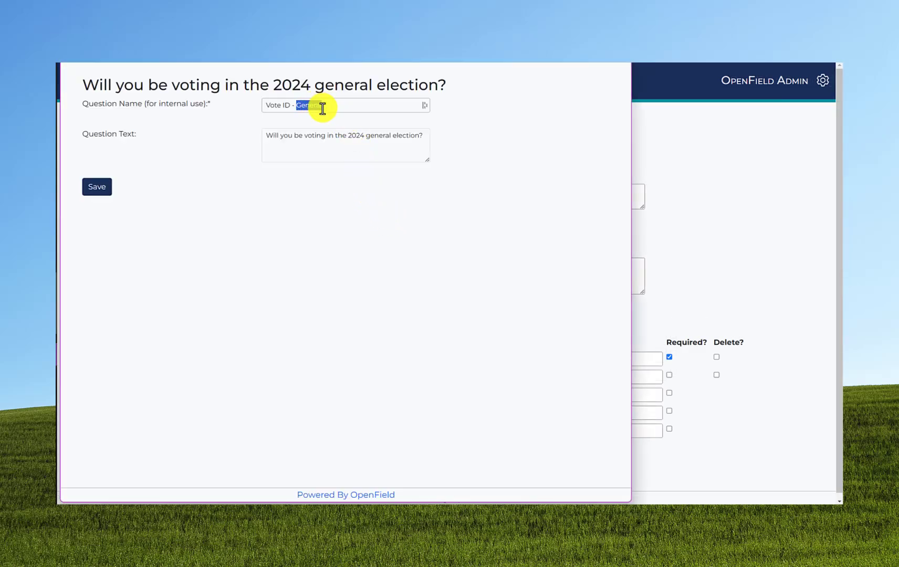
pyautogui.write('Primary')
pyautogui.doubleClick(388, 136)
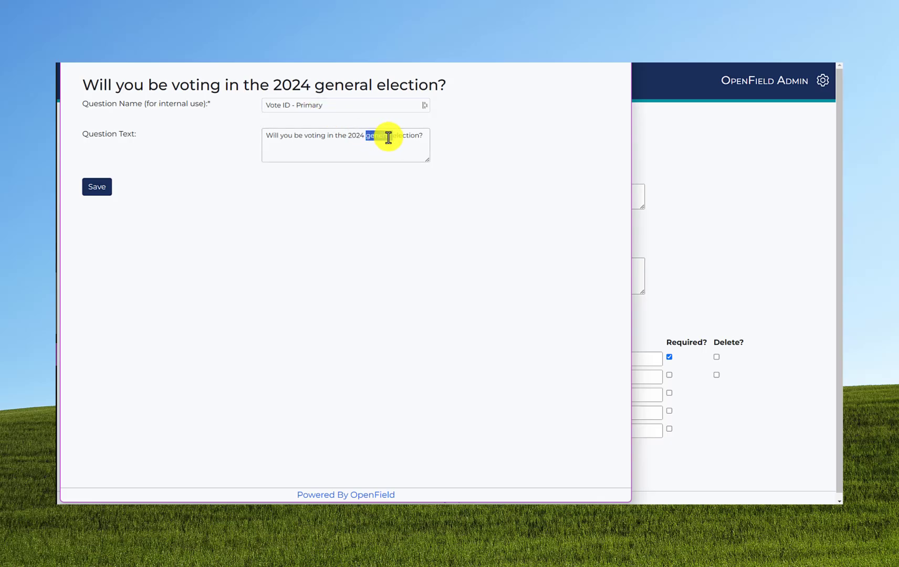
pyautogui.write('Primary')
pyautogui.click(97, 188)
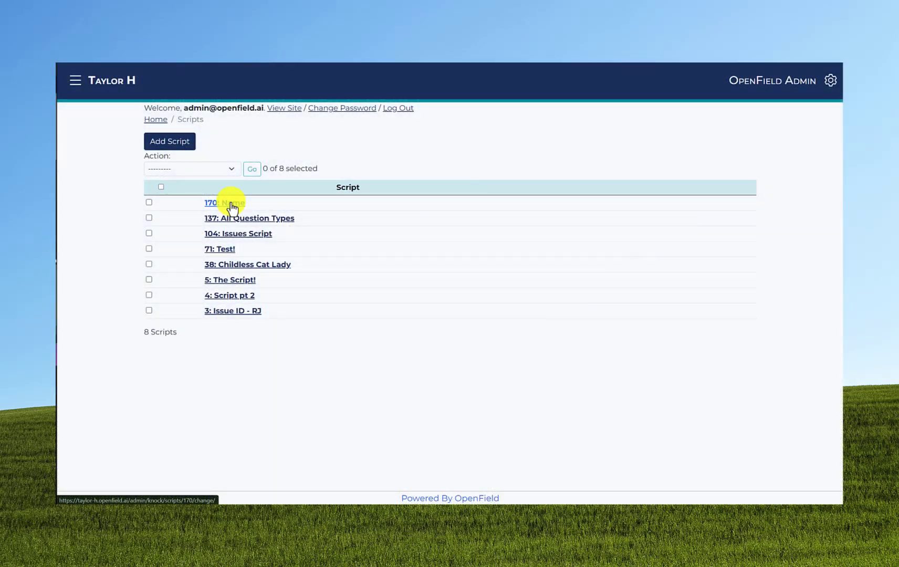
# Open the 170: Name script and put Vote ID - Primary in the third question row.
pyautogui.click(232, 205)
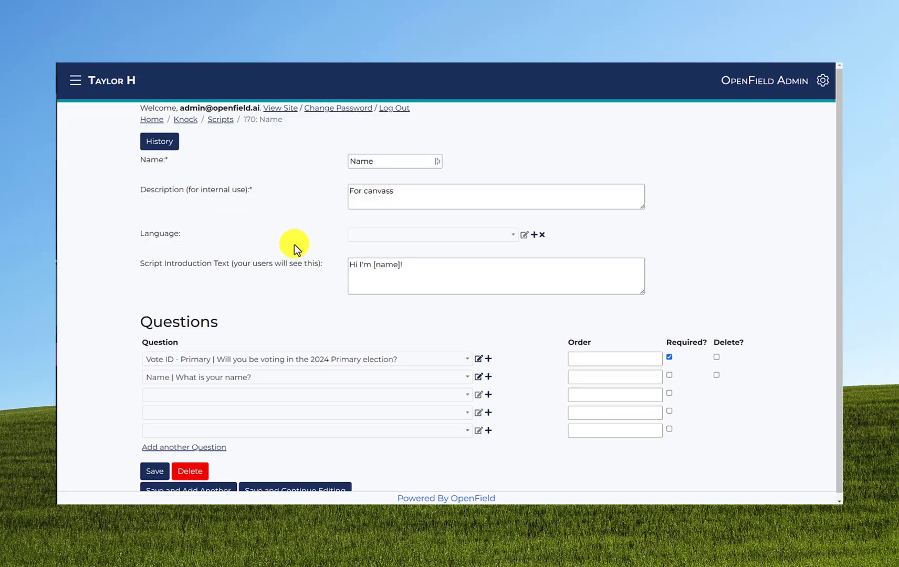
pyautogui.click(367, 395)
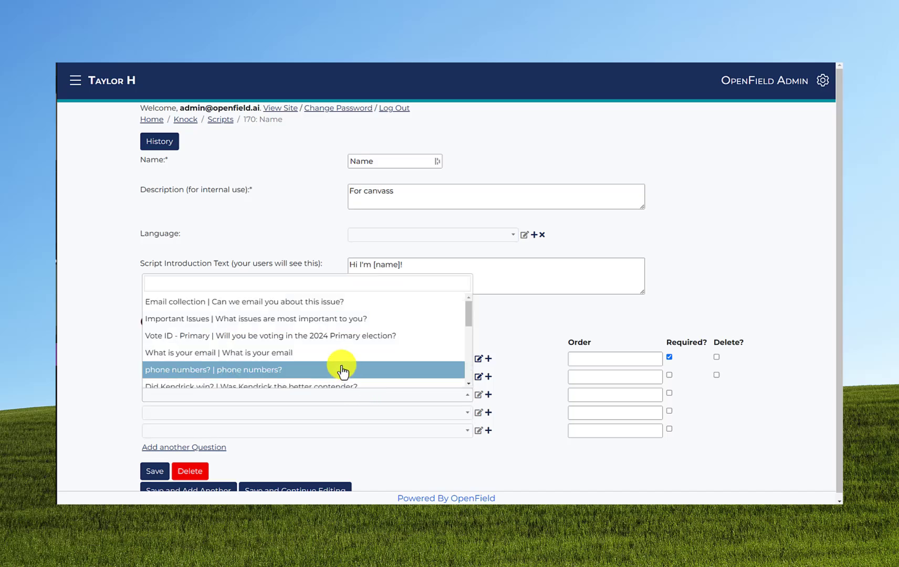
pyautogui.click(342, 336)
# Give the questions order positions 2 and 3, and mark the first question row for deletion.
pyautogui.click(599, 360)
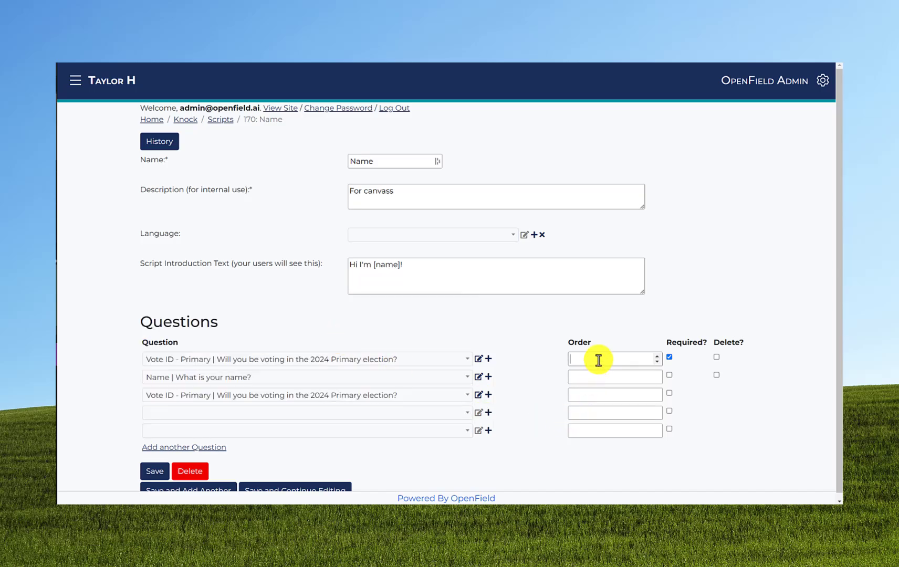
pyautogui.write('2')
pyautogui.click(592, 393)
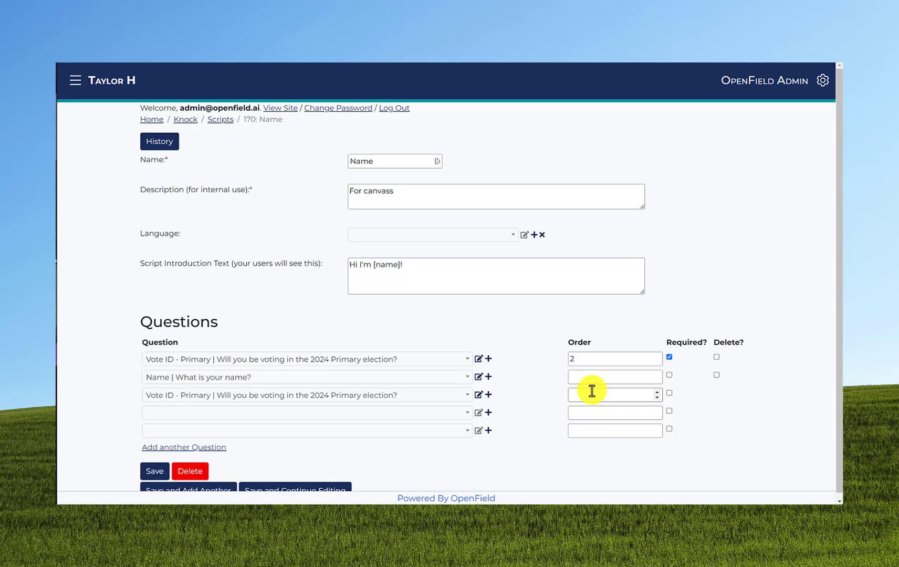
pyautogui.write('3')
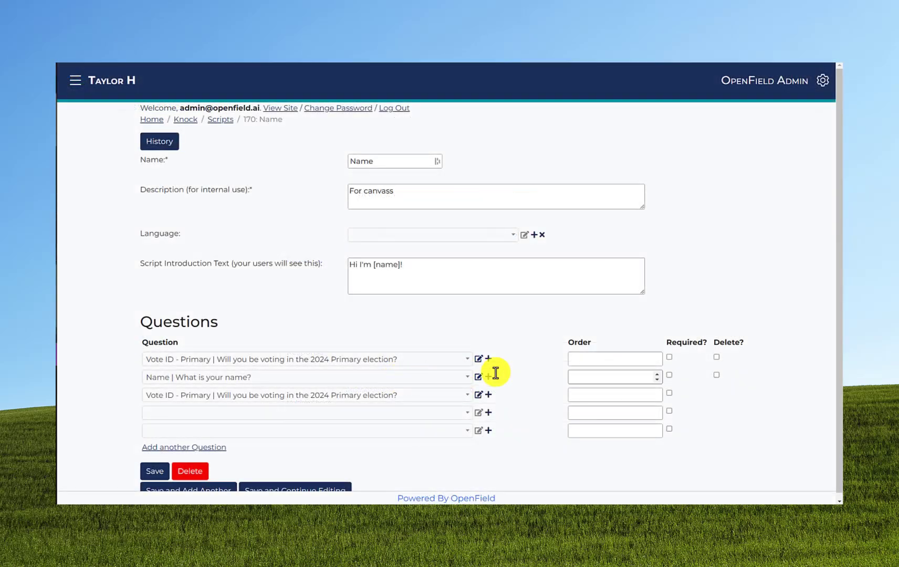
pyautogui.click(717, 359)
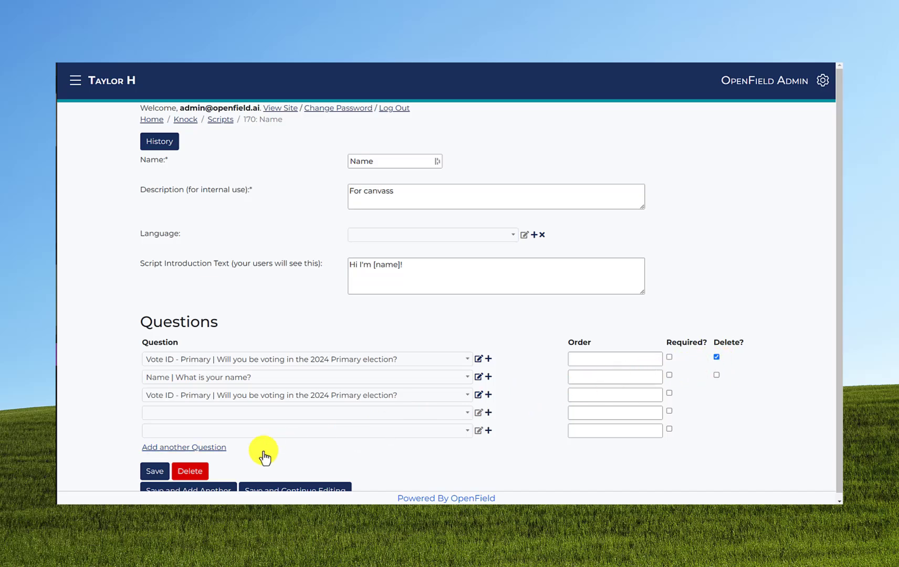
# Save the script, reopen 170: Name and put 'phone numbers?' in the third row.
pyautogui.click(147, 473)
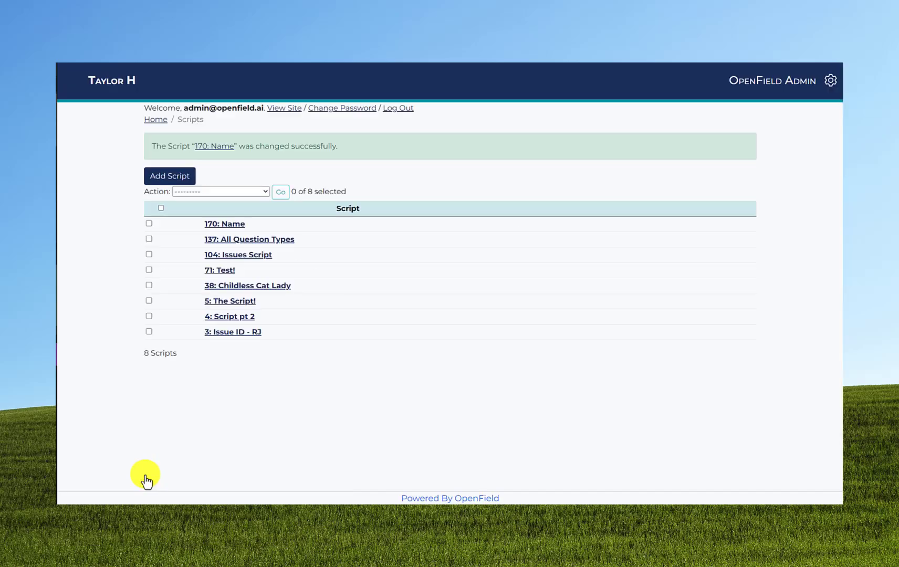
pyautogui.click(224, 238)
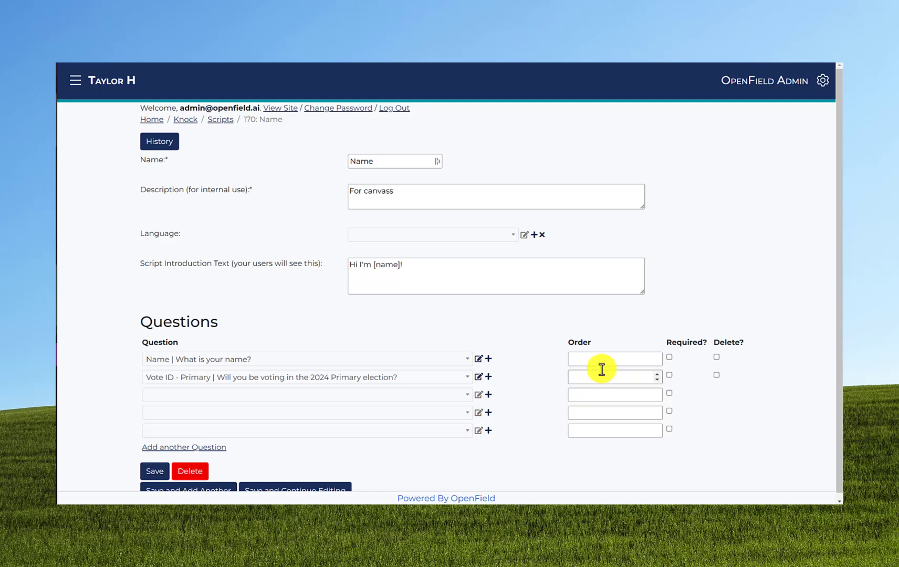
pyautogui.click(423, 395)
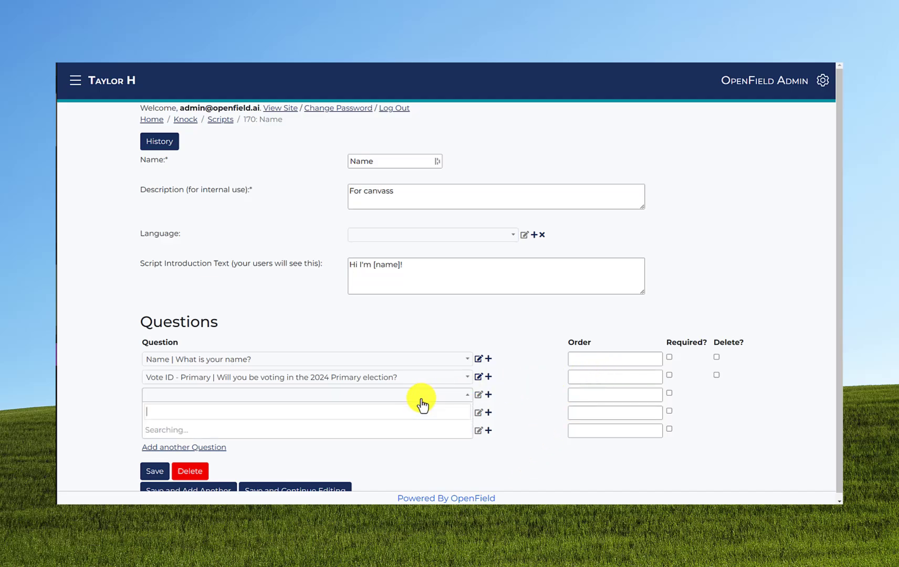
pyautogui.click(399, 370)
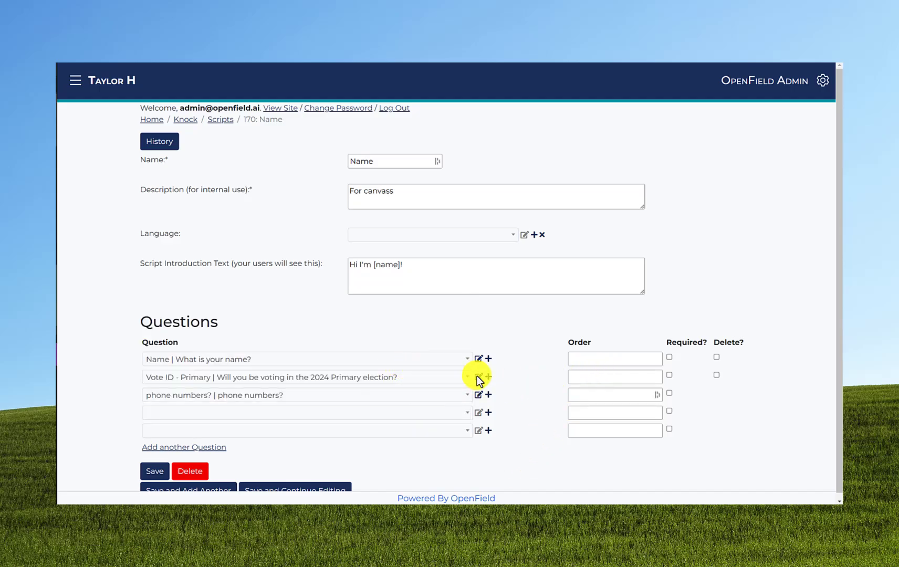
# Set Order values: 1 for phone numbers, 2 for the voting question, 3 for name.
pyautogui.click(589, 392)
pyautogui.write('1')
pyautogui.click(601, 376)
pyautogui.write('4')
pyautogui.press('BackSpace')
pyautogui.write('2')
pyautogui.click(592, 360)
pyautogui.write('3')
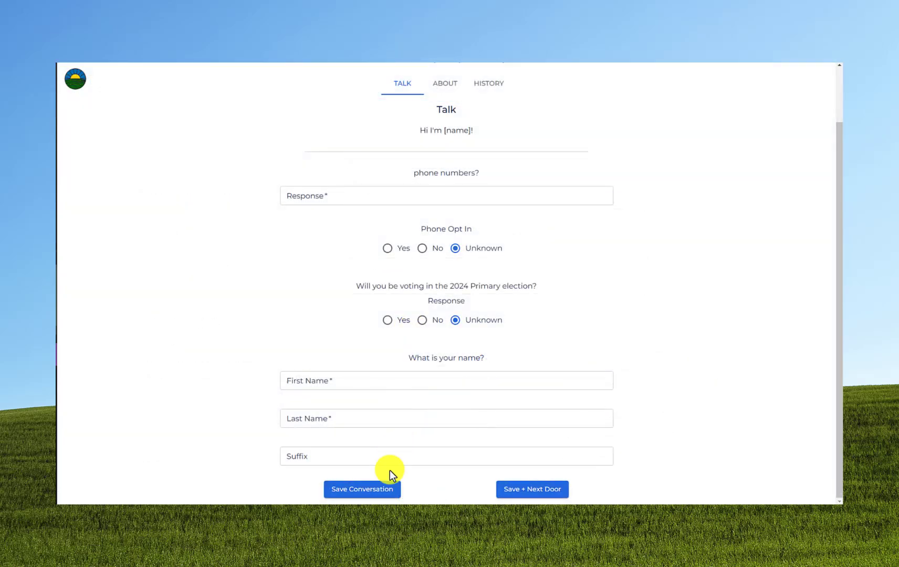
# Try saving the empty door-knock conversation to trigger the required-field errors.
pyautogui.click(387, 492)
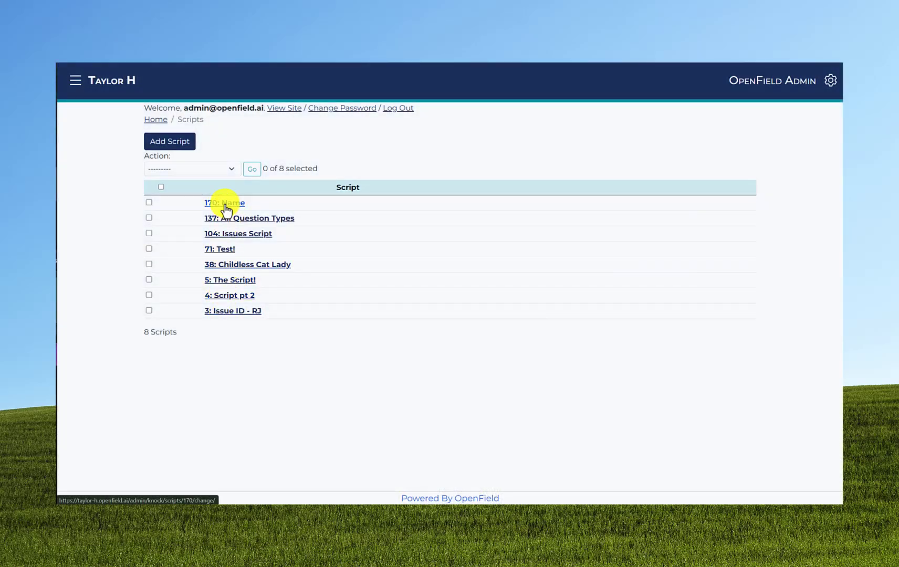
pyautogui.click(226, 209)
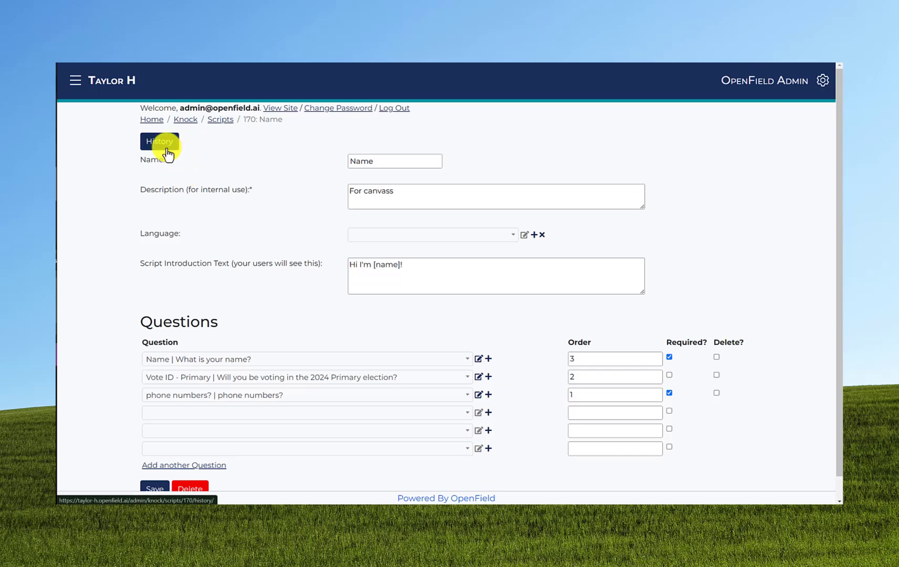
pyautogui.click(167, 155)
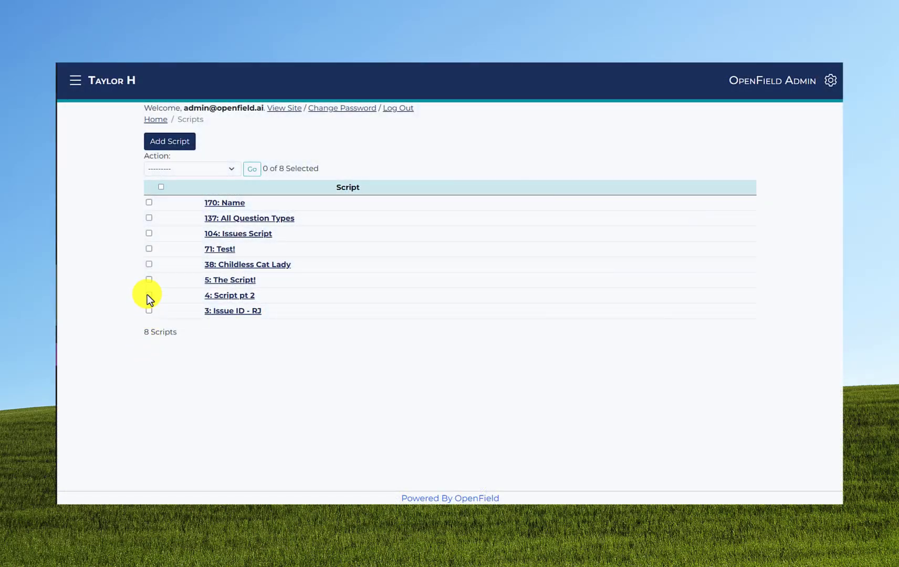
# Bulk-delete scripts 170: Name and 71: Test! with confirmation, then start a blank new script.
pyautogui.click(150, 204)
pyautogui.click(149, 249)
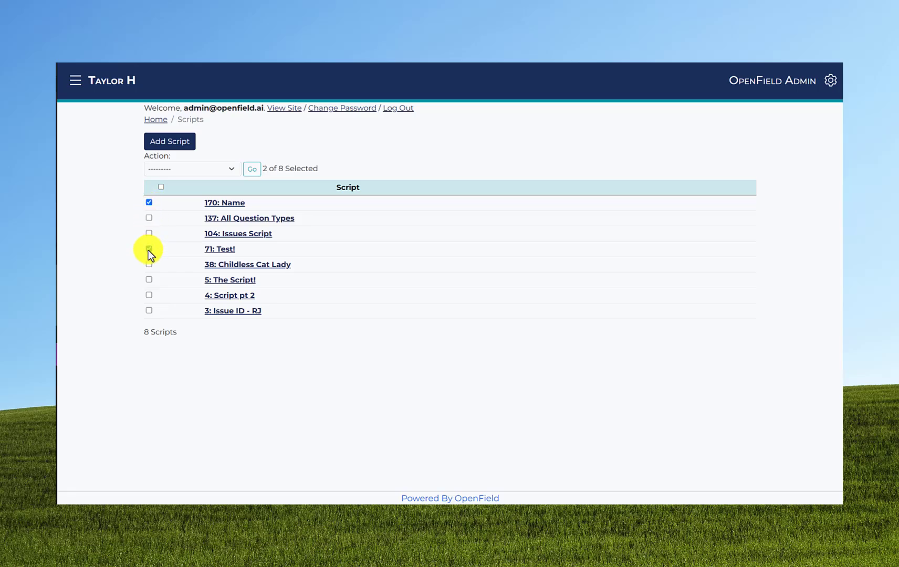
pyautogui.click(181, 170)
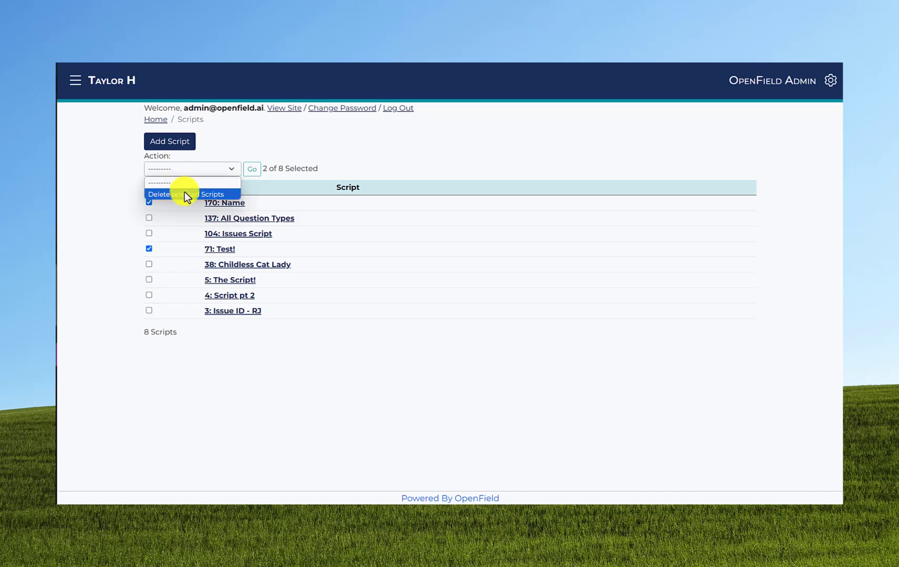
pyautogui.click(184, 194)
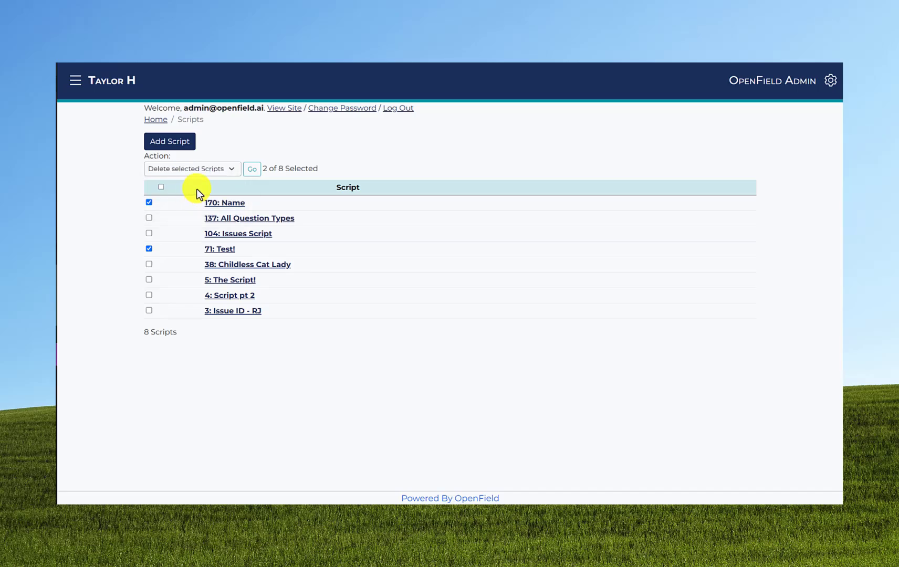
pyautogui.click(246, 172)
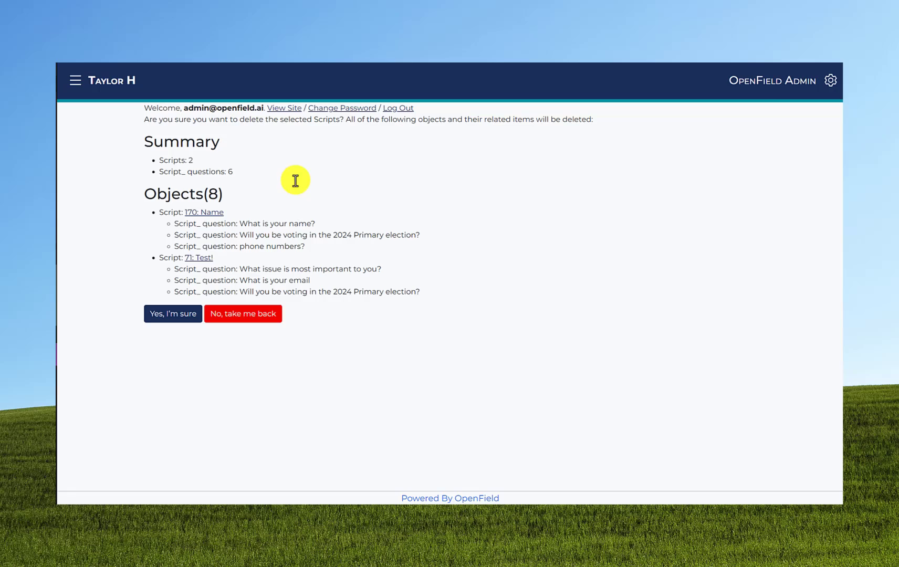
pyautogui.click(180, 315)
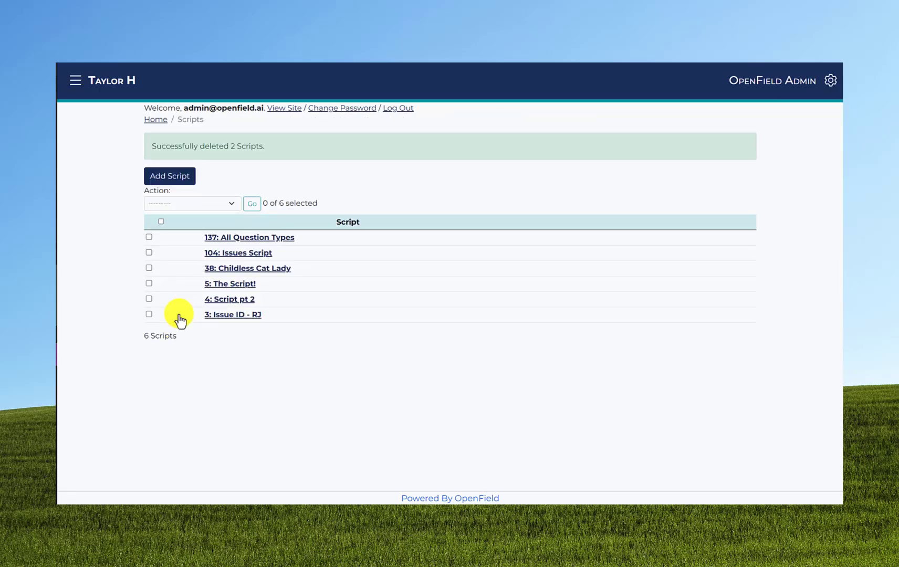
pyautogui.click(172, 178)
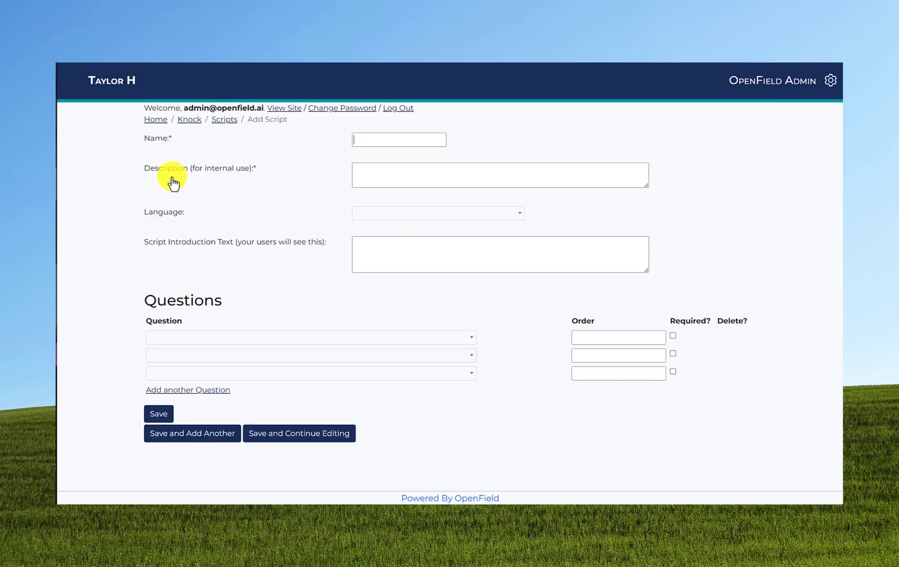